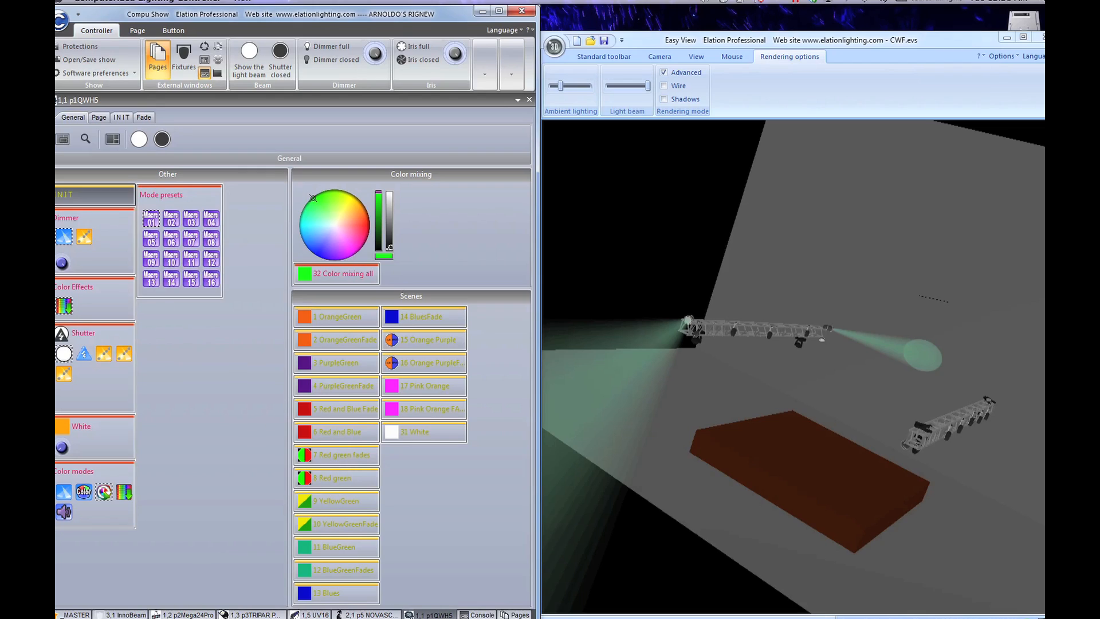
Step: Open the 1,3 p3TRIPAR PROFILE page, reset it with INIT and turn on the linear dimmer
left_click(221, 615)
left_click(85, 192)
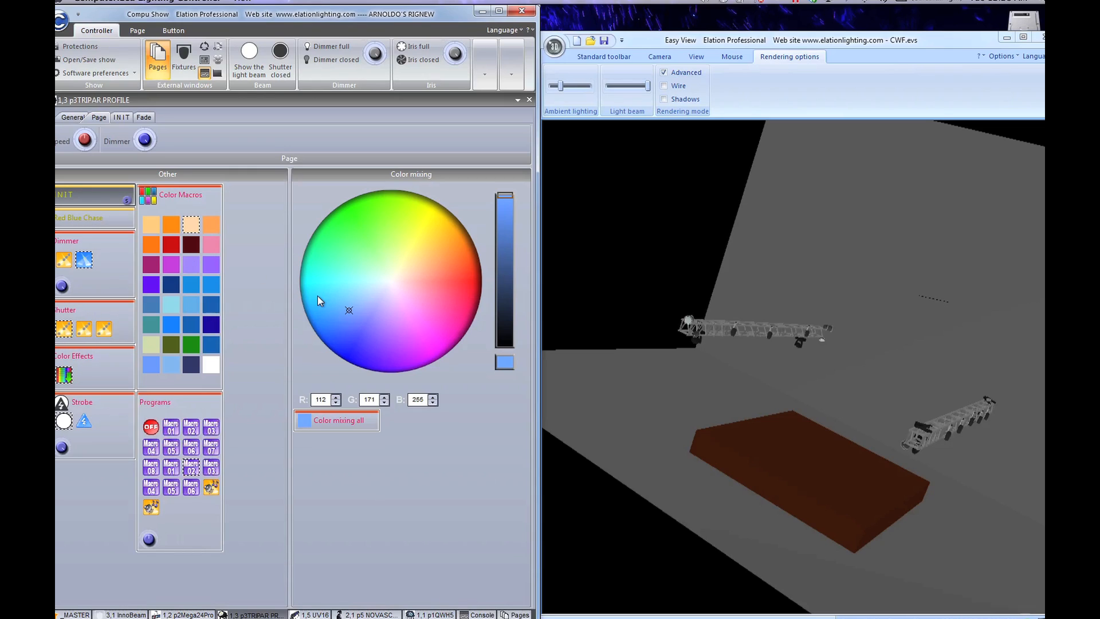
left_click_drag(406, 291, 336, 346)
left_click(84, 261)
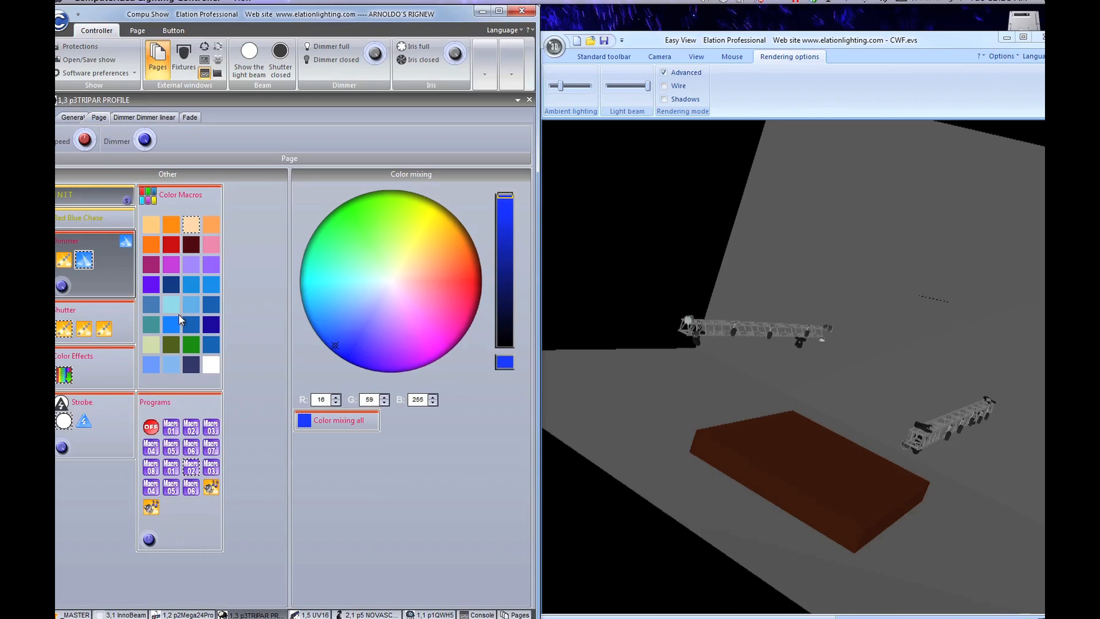
Step: Colour all TRIPAR beams deep blue (RGB 4, 0, 255), then return to the 1,1 p1QWH5 page
left_click(334, 422)
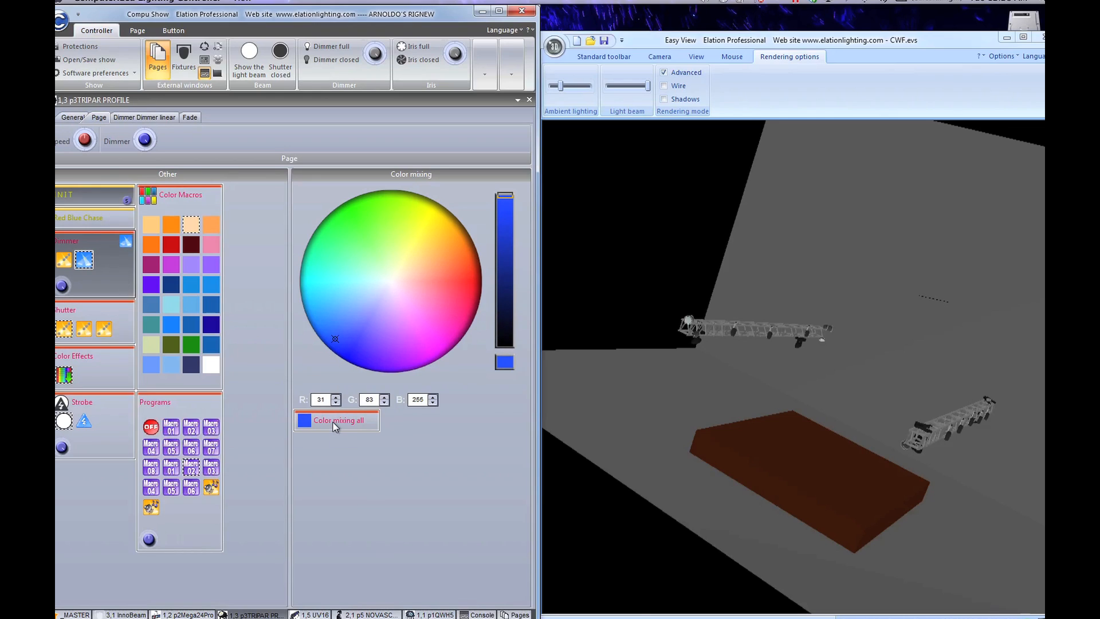
left_click(391, 303)
mouse_move(390, 304)
left_mouse_down()
mouse_move(363, 333)
mouse_move(403, 287)
mouse_move(330, 367)
mouse_move(357, 342)
mouse_move(353, 369)
mouse_move(341, 325)
mouse_move(427, 290)
mouse_move(329, 348)
left_mouse_up()
mouse_move(303, 383)
left_mouse_down()
mouse_move(431, 312)
mouse_move(660, 281)
mouse_move(604, 253)
mouse_move(355, 218)
mouse_move(369, 361)
mouse_move(346, 373)
left_mouse_up()
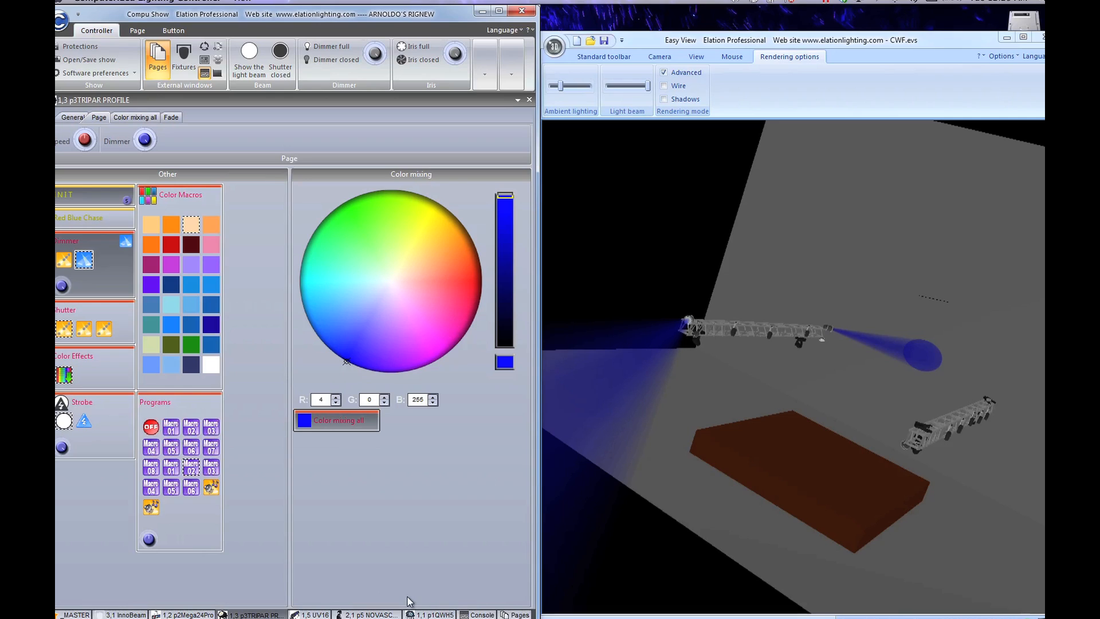
left_click(424, 614)
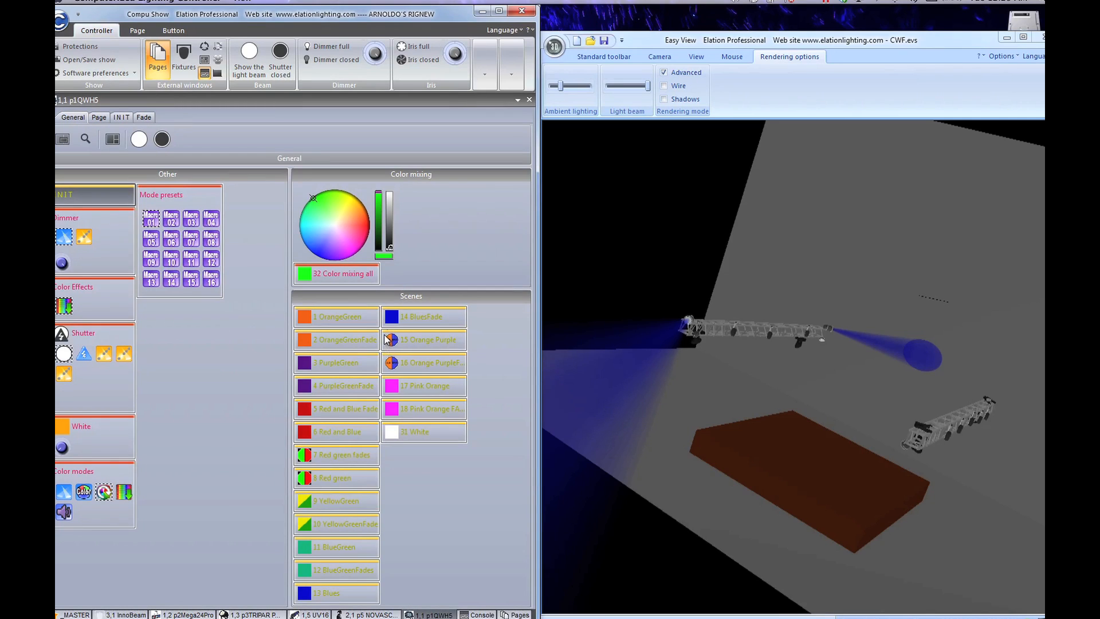
Step: Run the 14 BluesFade then 1 OrangeGreen scenes, and recolour the QWH5 washes orange
left_click(407, 314)
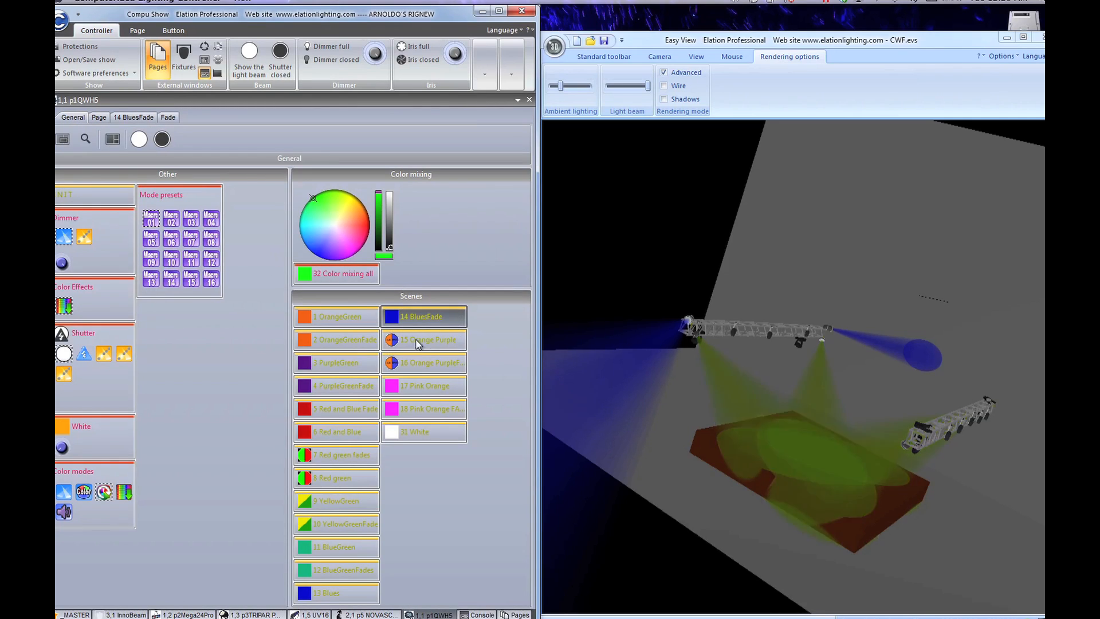
left_click(359, 314)
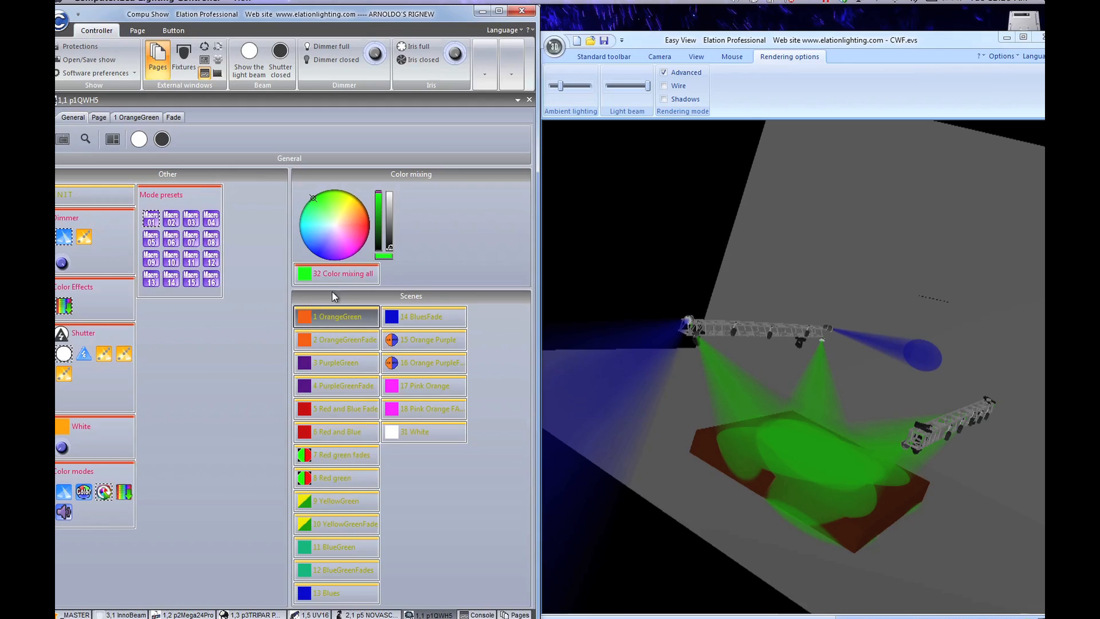
mouse_move(331, 248)
left_mouse_down()
mouse_move(363, 203)
mouse_move(367, 212)
left_mouse_up()
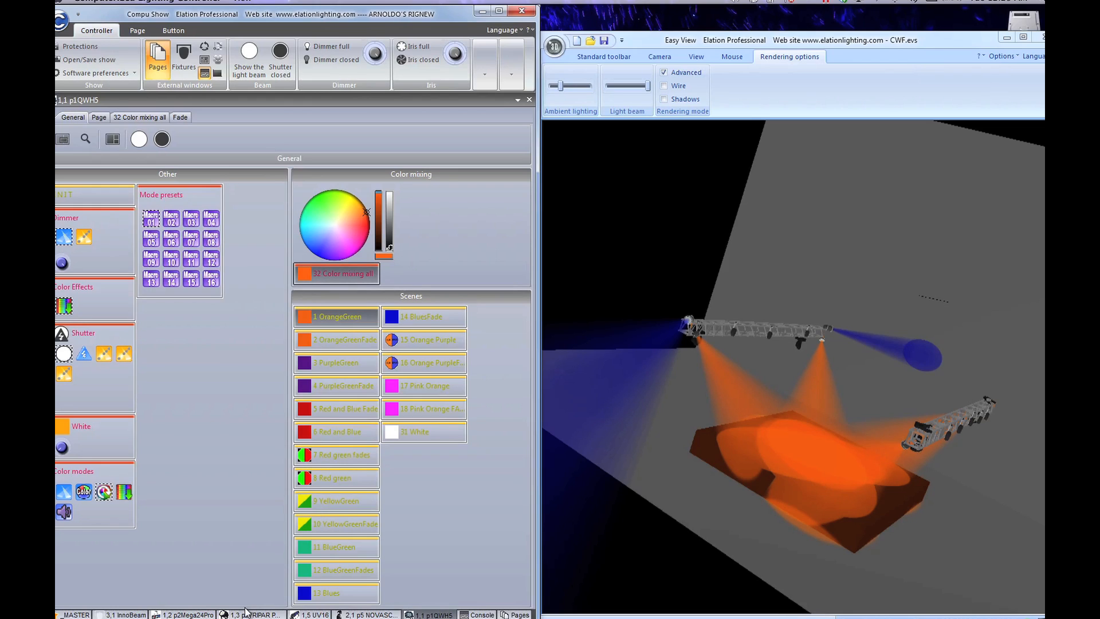
Step: Turn the TRIPAR beams red (RGB 255, 42, 0), toggle the fixtures list, then switch to p1QWH5
left_click(267, 614)
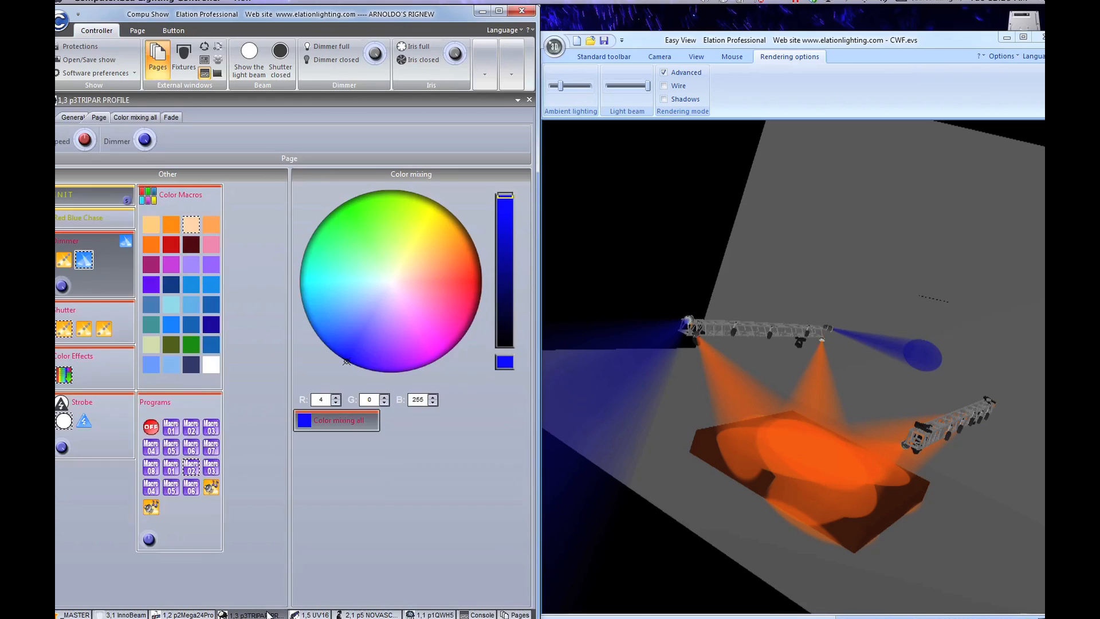
left_click_drag(439, 264, 492, 268)
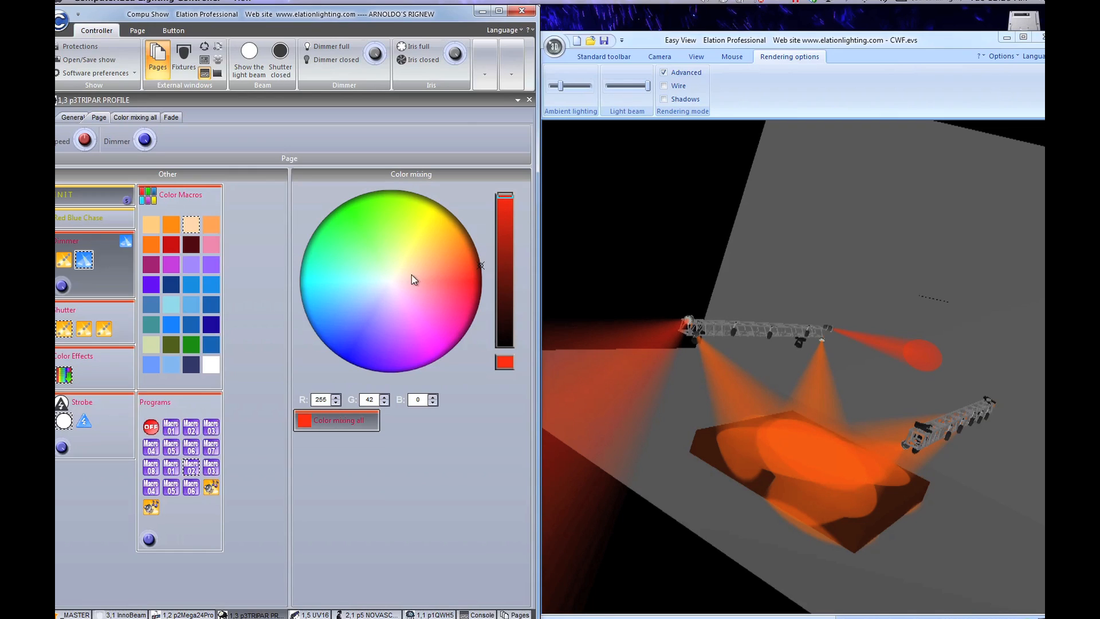
left_click(183, 57)
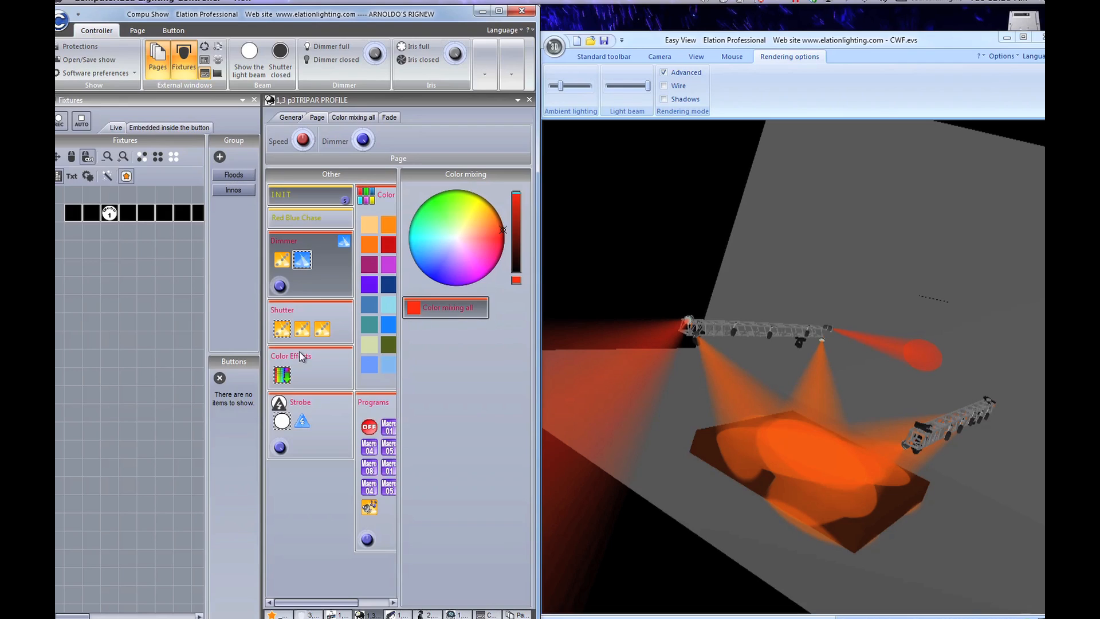
left_click(254, 101)
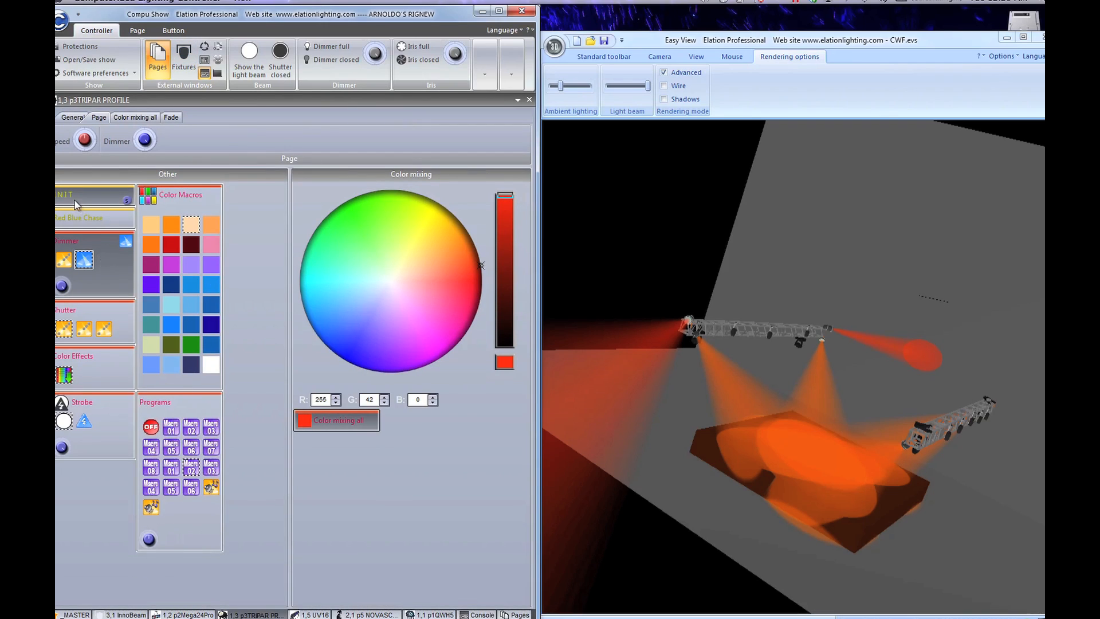
left_click(444, 614)
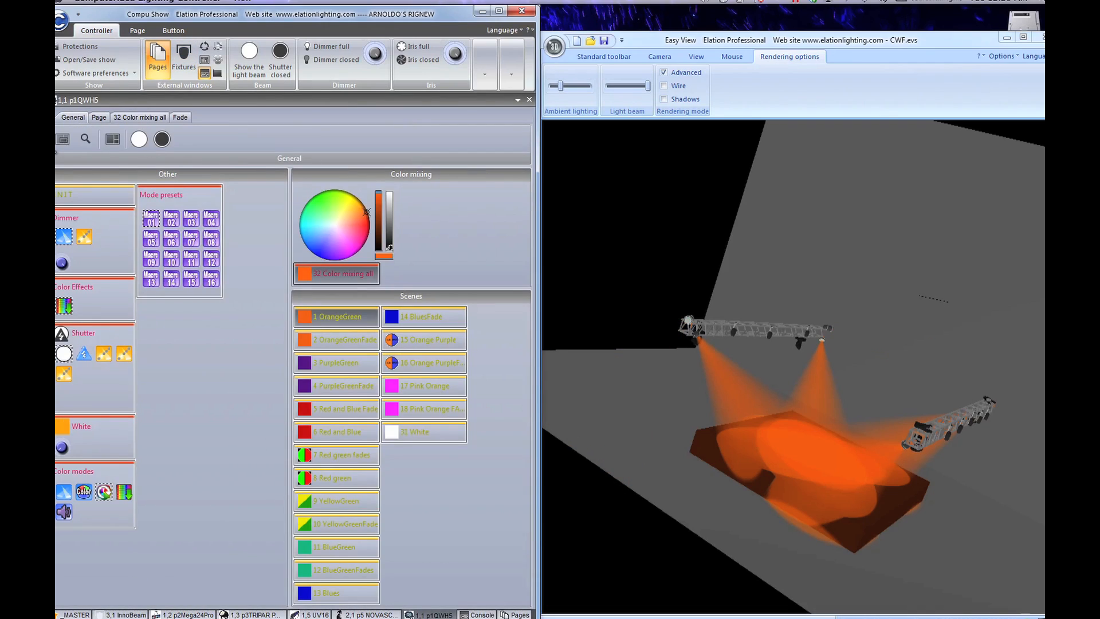
Step: Reset the QWH5 washes with INIT, then switch the _MASTER page to its Flood Strobe layer
left_click(86, 193)
left_click(76, 615)
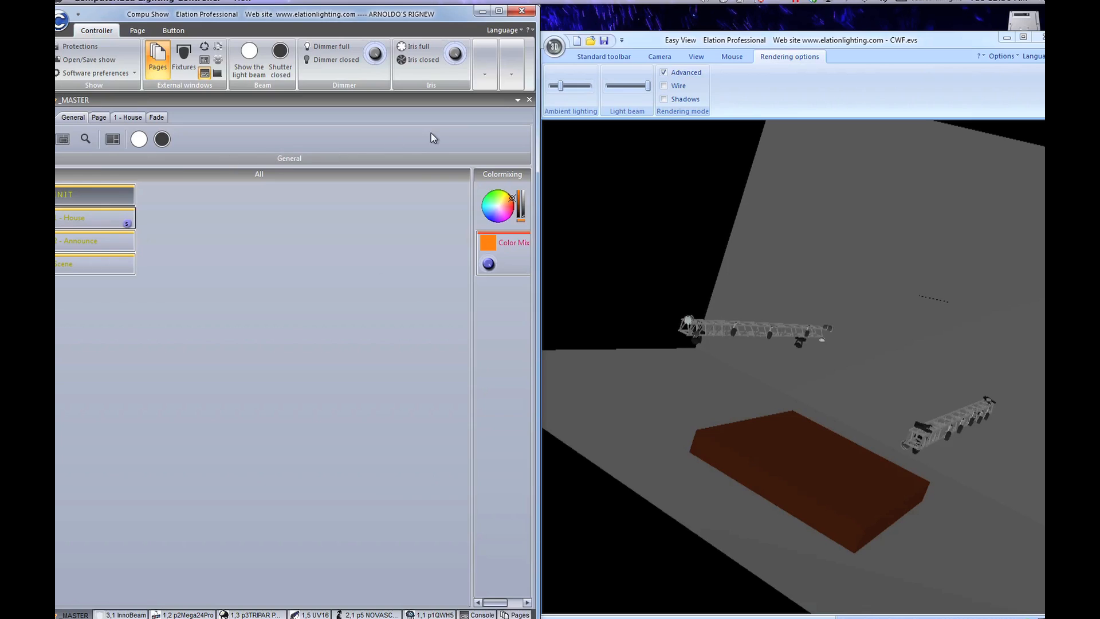
left_click(517, 100)
mouse_move(530, 124)
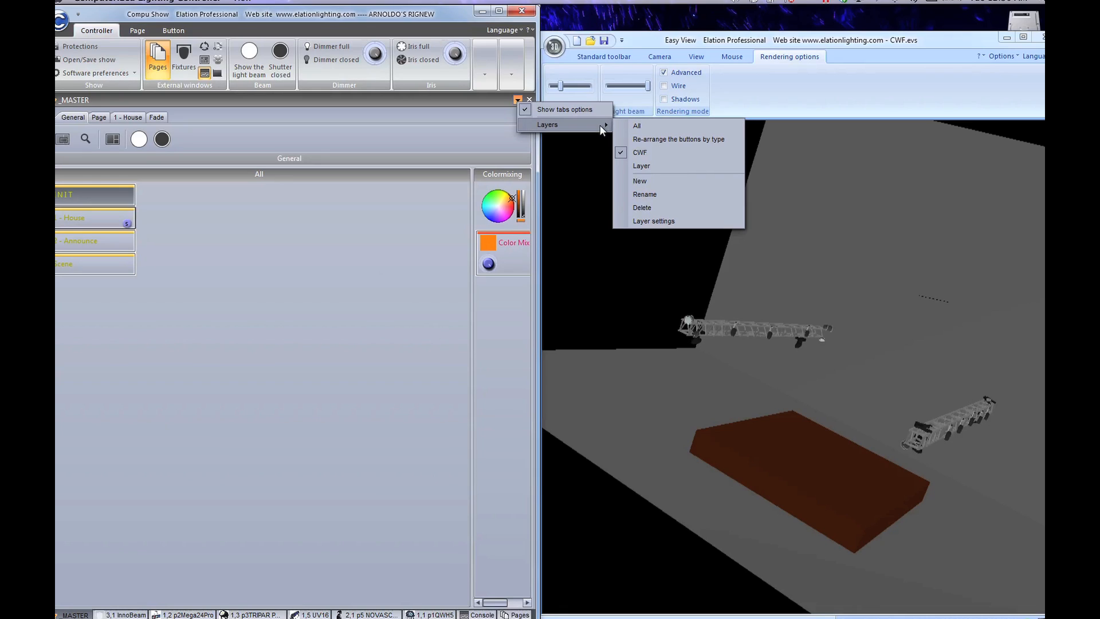
left_click(634, 165)
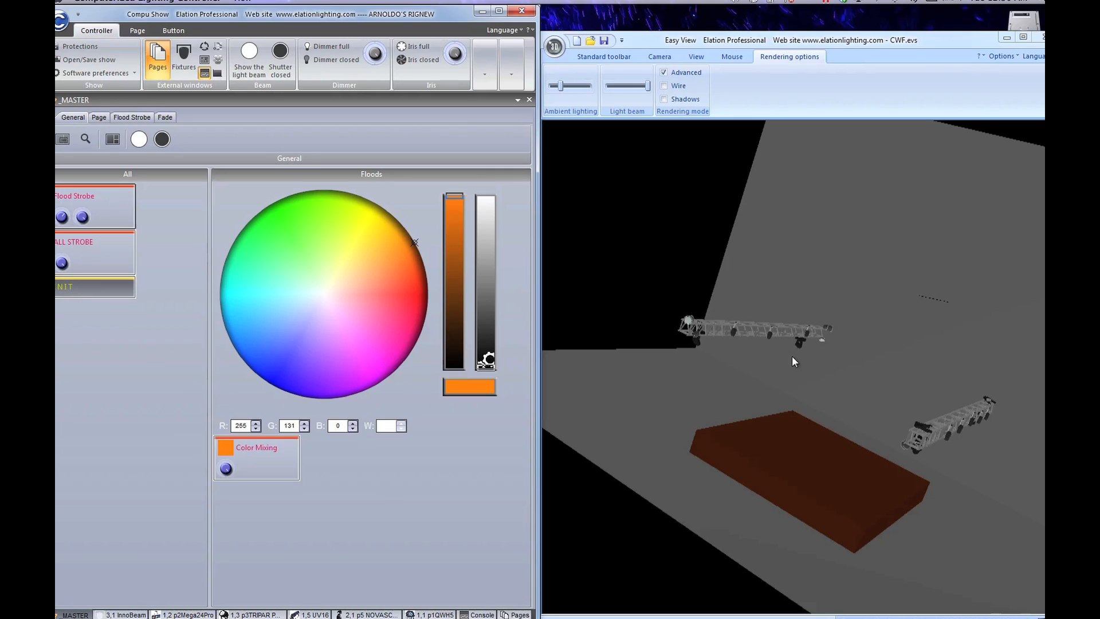
Step: Enable colour mixing on the master floods and colour them green
left_click(249, 448)
left_click(361, 300)
mouse_move(363, 301)
left_mouse_down()
mouse_move(332, 304)
mouse_move(344, 317)
mouse_move(265, 308)
mouse_move(274, 223)
mouse_move(293, 183)
mouse_move(294, 211)
mouse_move(254, 230)
mouse_move(274, 207)
left_mouse_up()
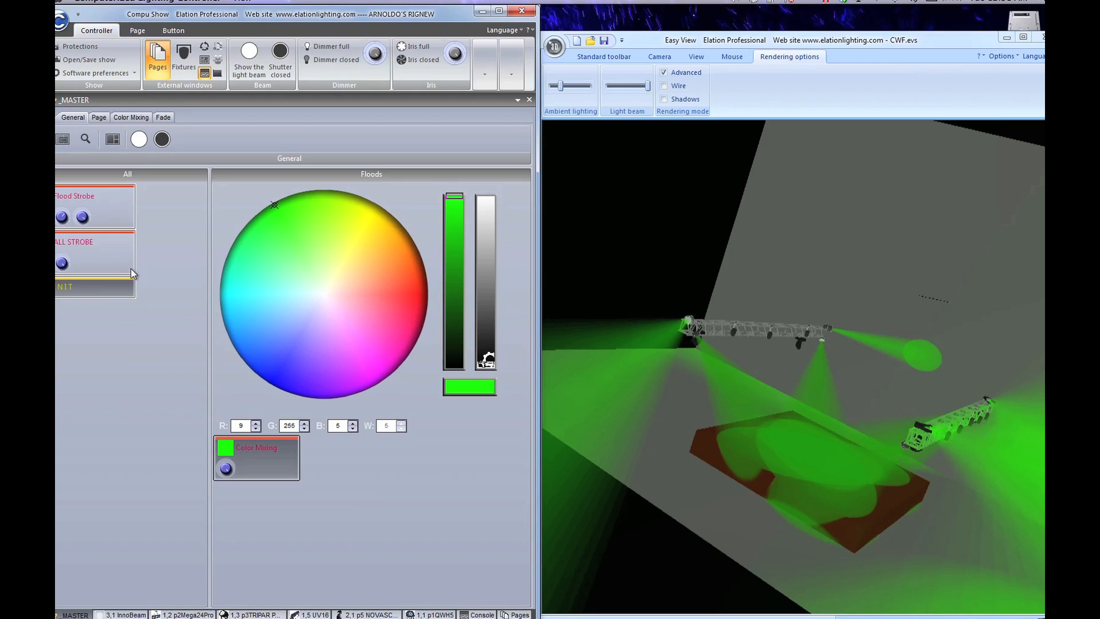
Step: Strobe all fixtures, then the floods at 100% dimmer, reset with INIT and open 3,1 InnoBeam
left_click(111, 263)
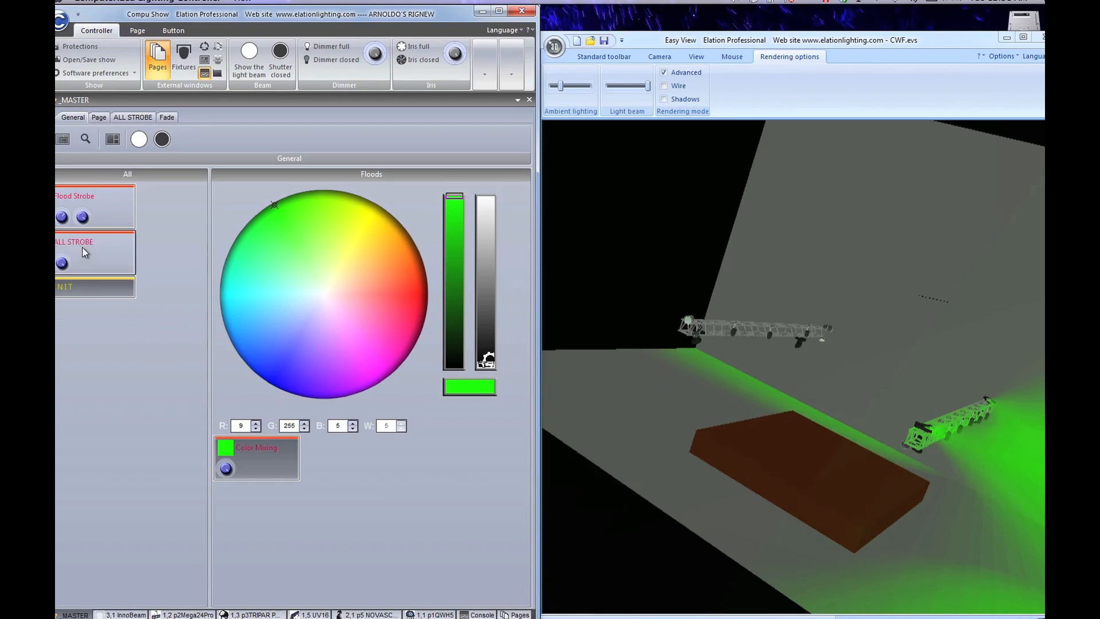
left_click(104, 208)
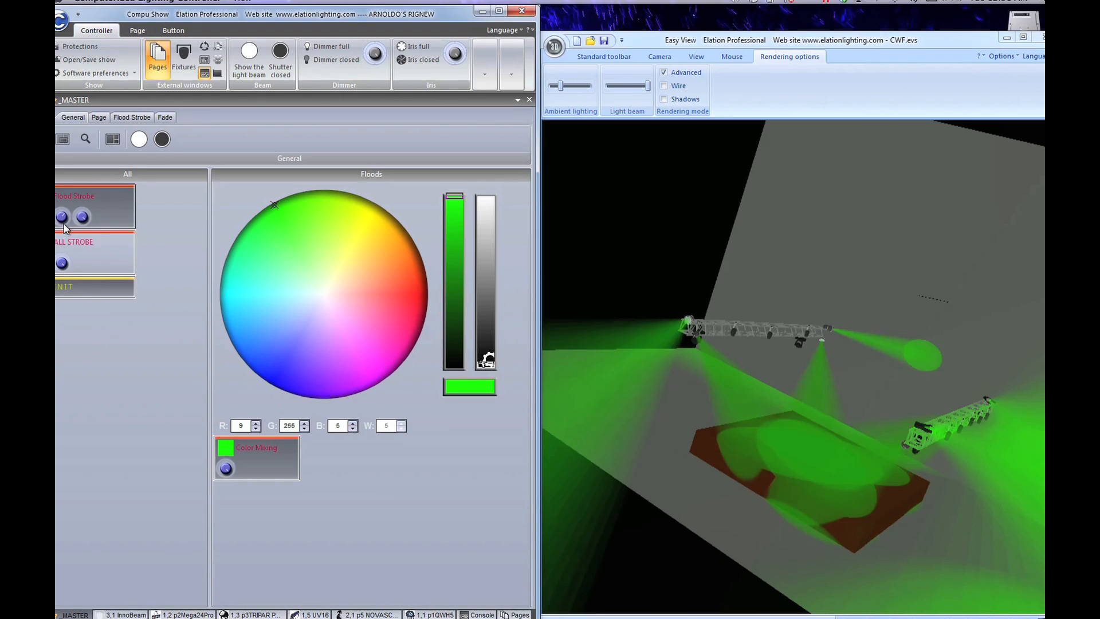
left_click(83, 216)
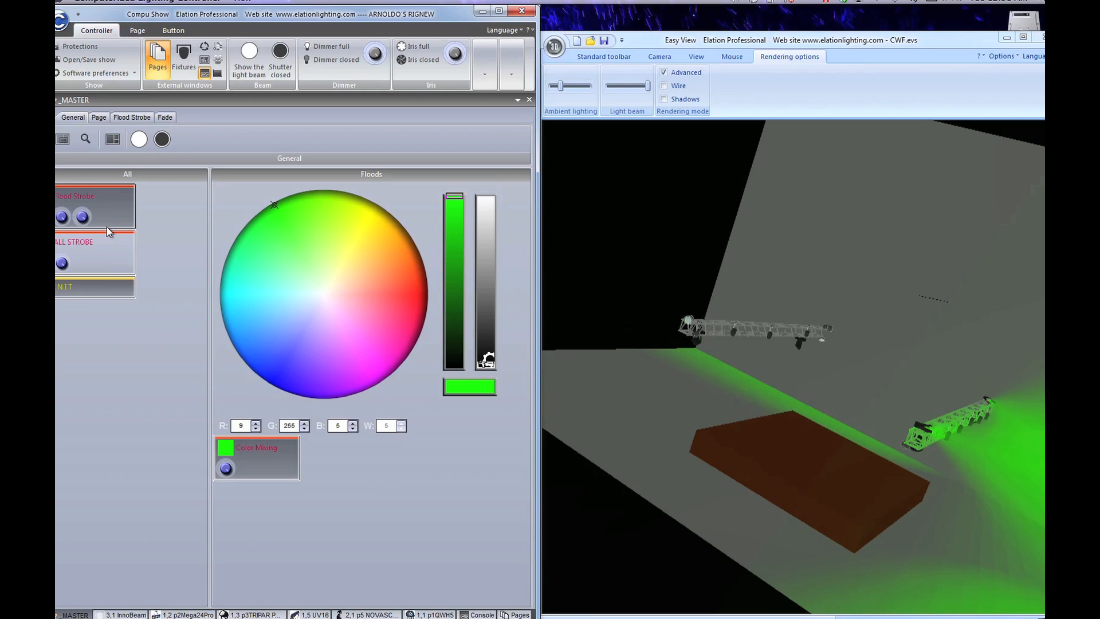
left_click_drag(85, 231, 86, 180)
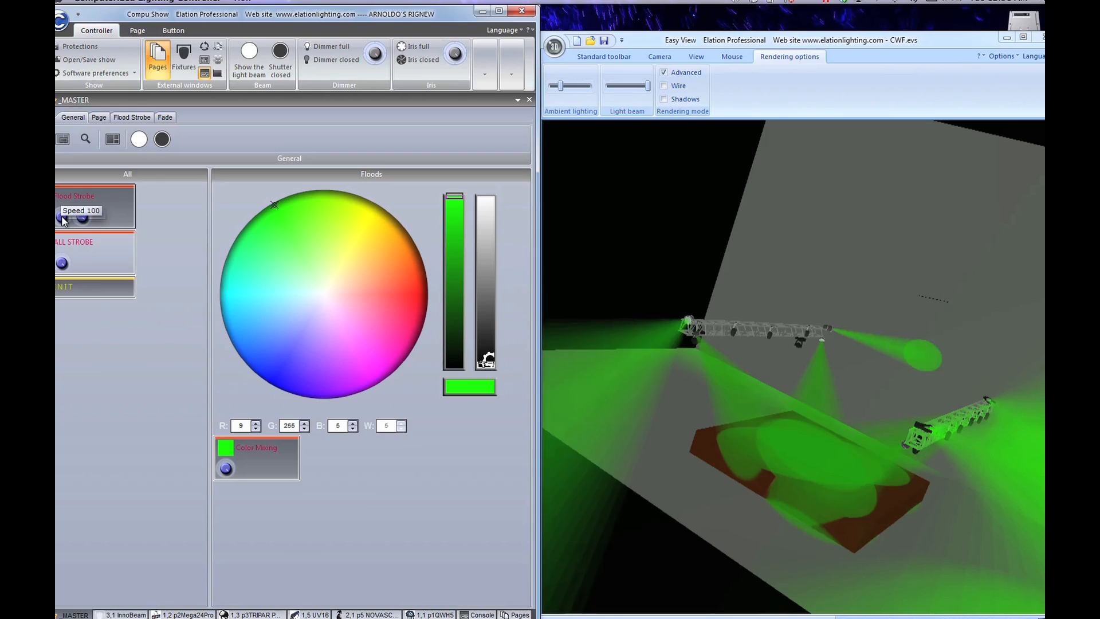
left_click(120, 287)
left_click(119, 614)
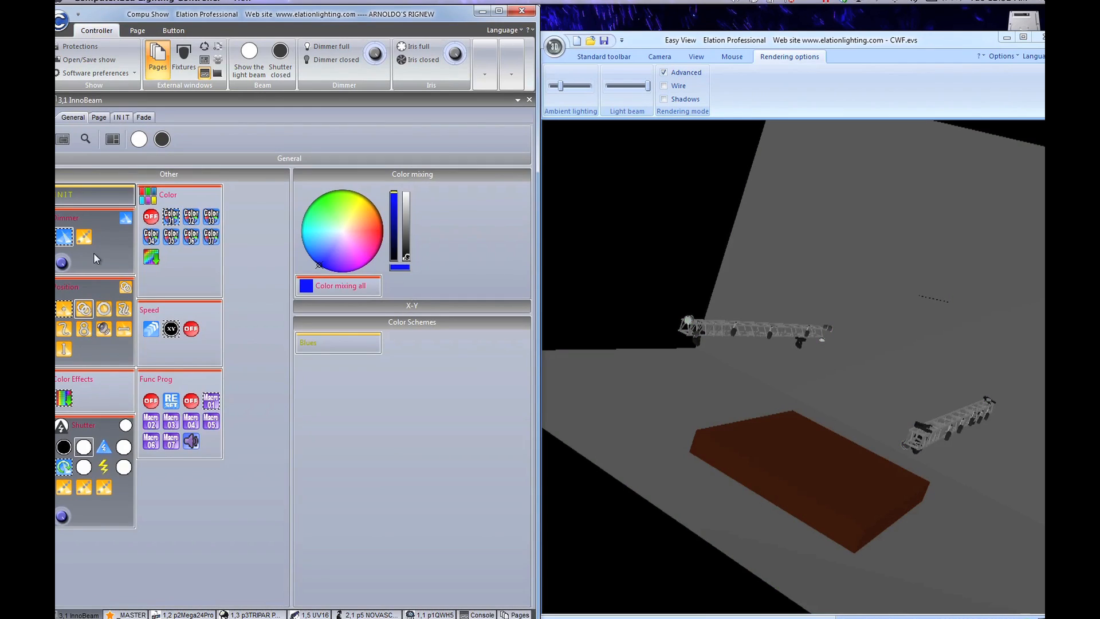
Step: Colour the InnoBeams with colour mixing and the Color06 preset, and start the rainbow effect
left_click(328, 291)
left_click(191, 236)
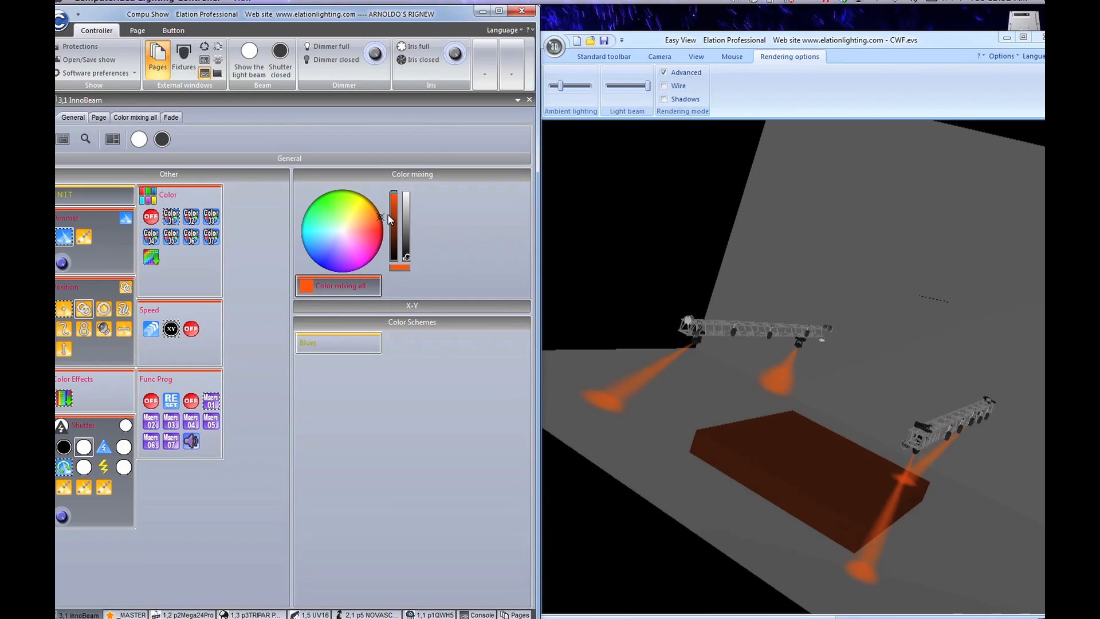
left_click(64, 397)
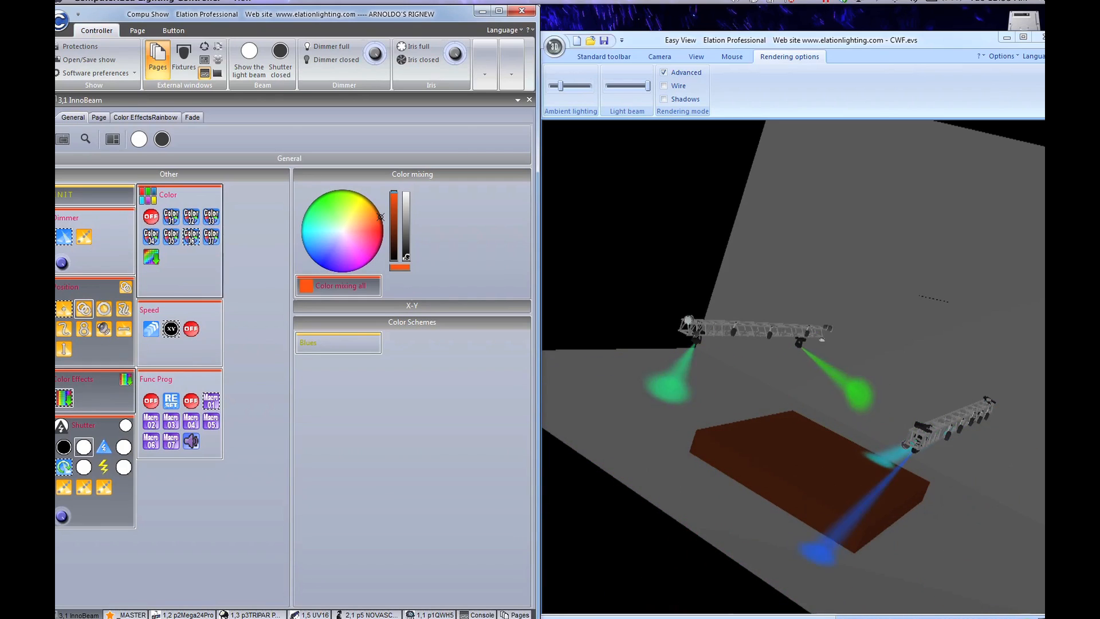
Step: Toggle the speed effect and function macro 03 on and off, then reset the InnoBeams with INIT
left_click(153, 331)
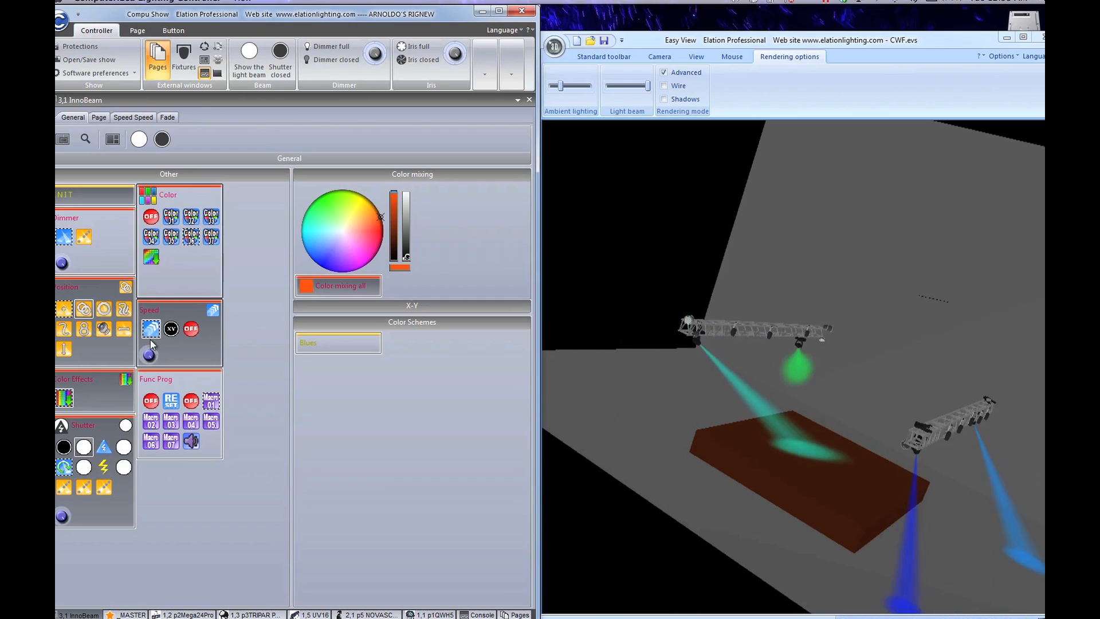
left_click(154, 332)
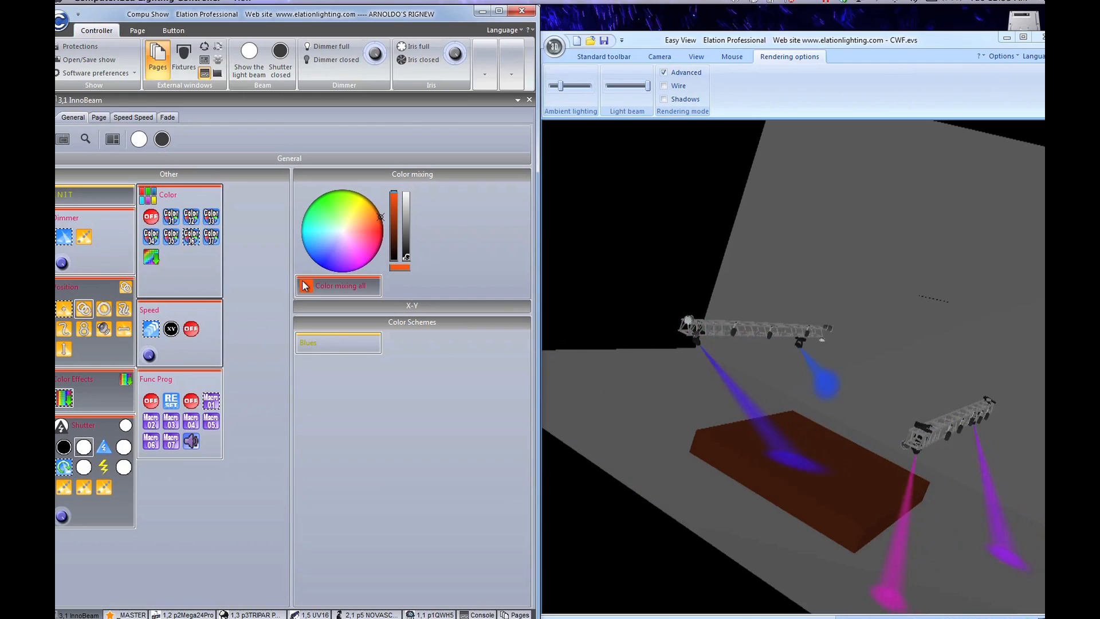
left_click(178, 423)
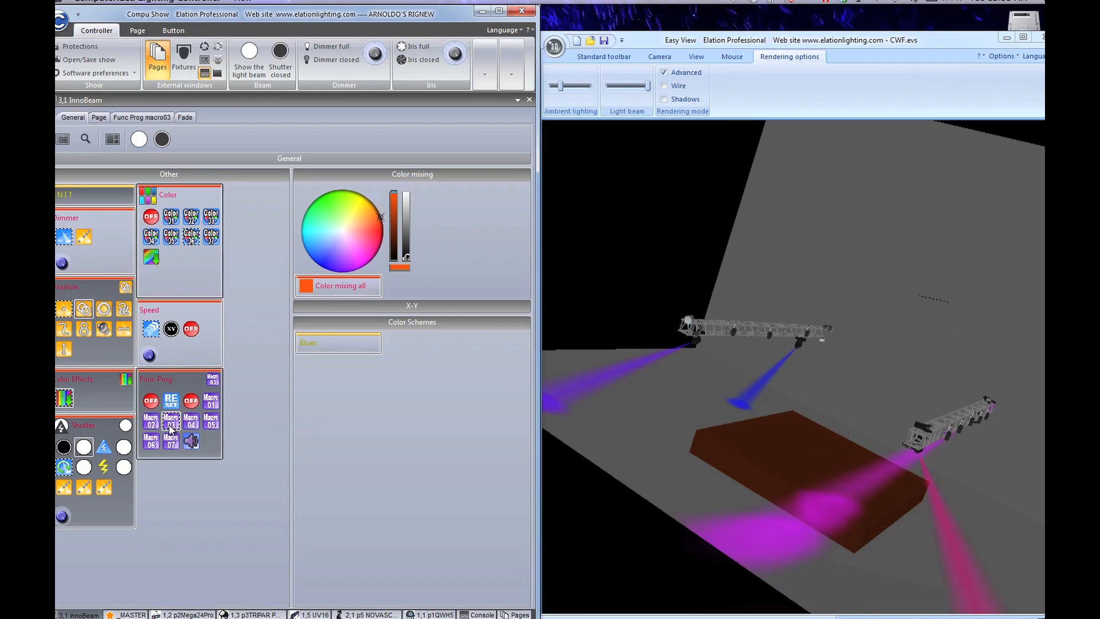
left_click(173, 424)
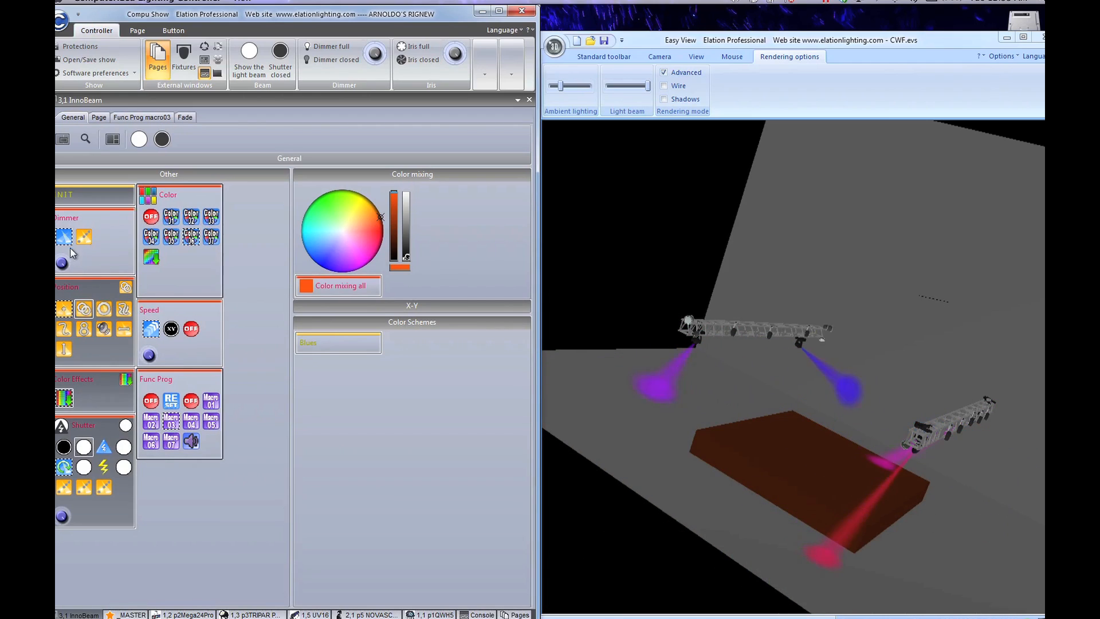
left_click(93, 196)
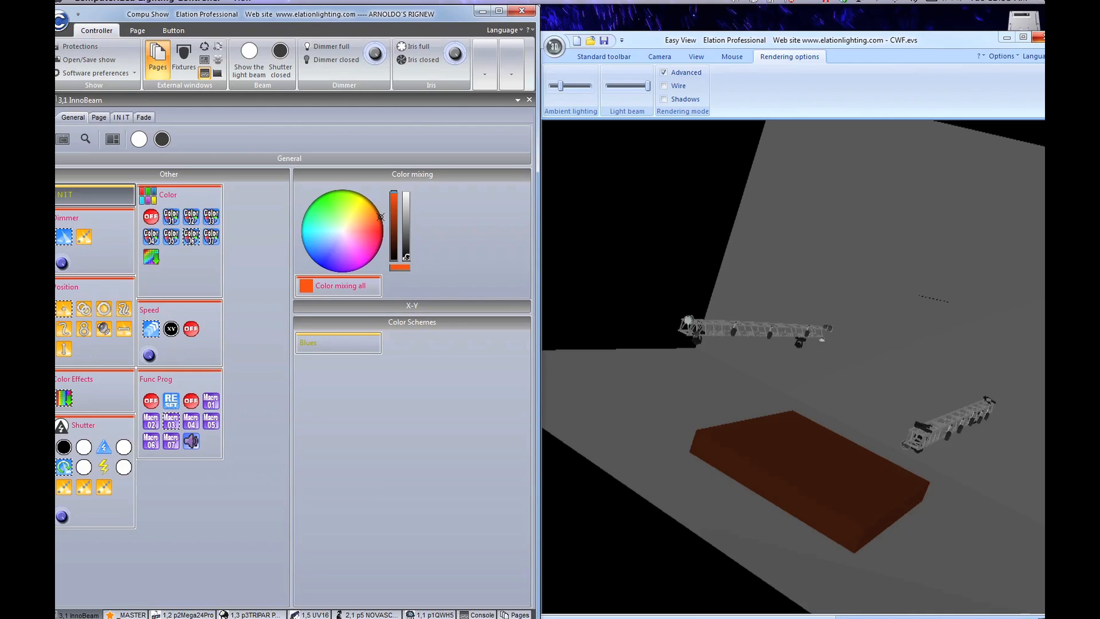
Step: Close Easy View, maximise Compu Show, and show the Pages list of fixture pages
left_click(1037, 37)
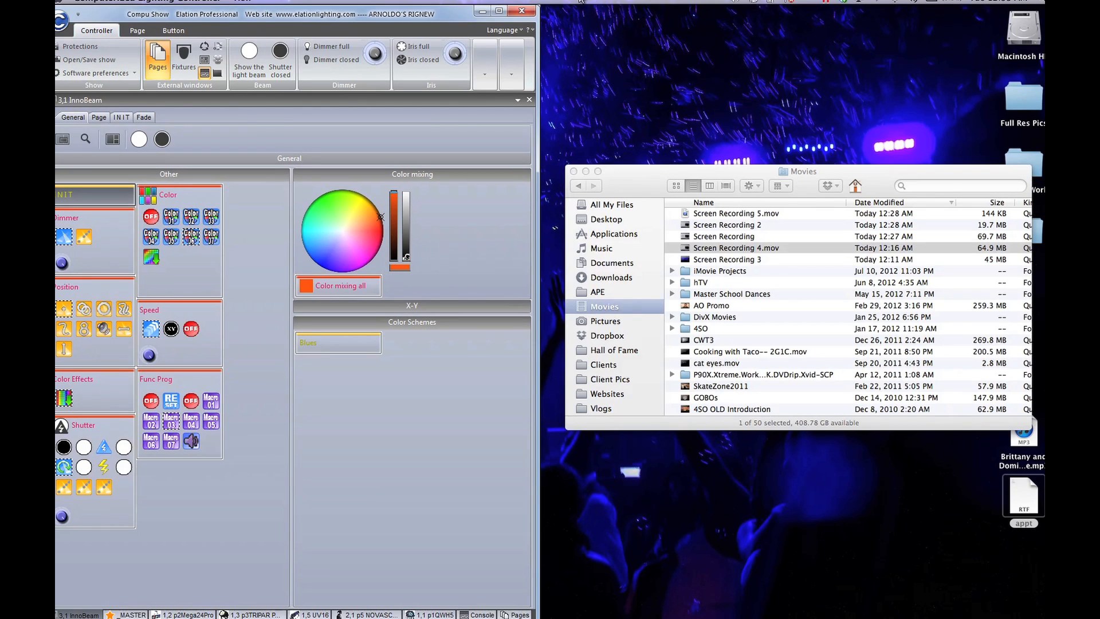
left_click(499, 11)
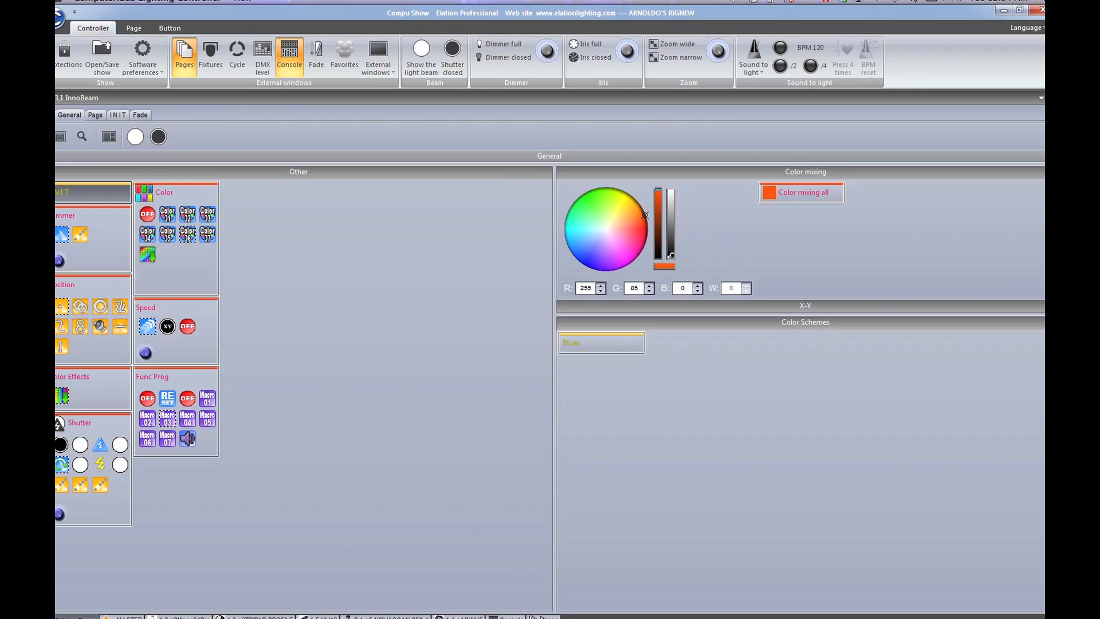
left_click(543, 617)
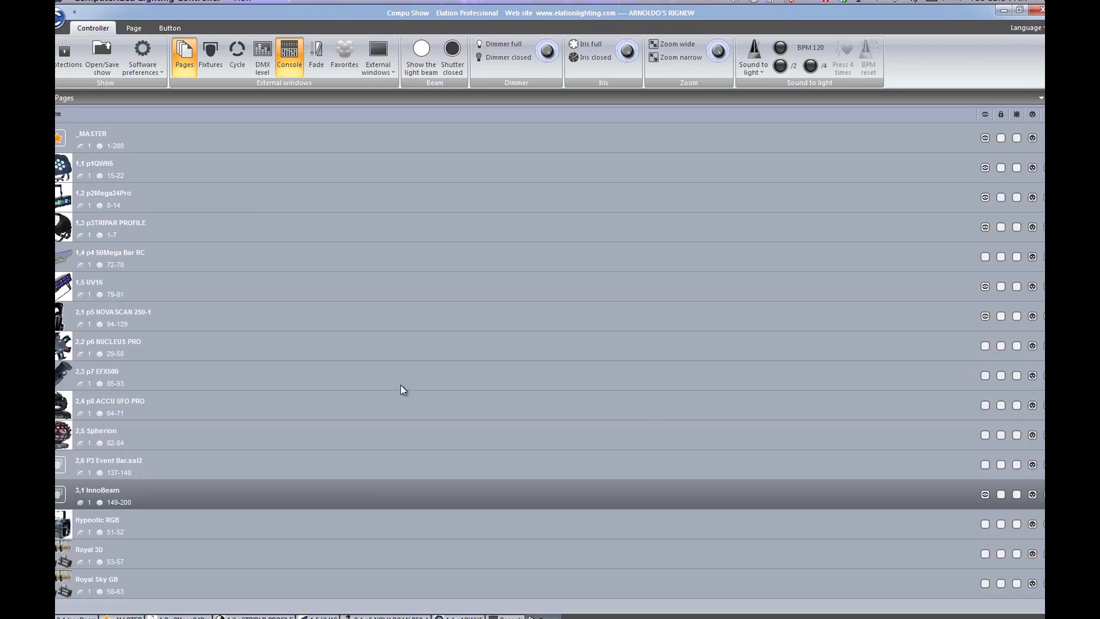
Step: Open the Favorites panel and make One Win the active favorite
left_click(371, 58)
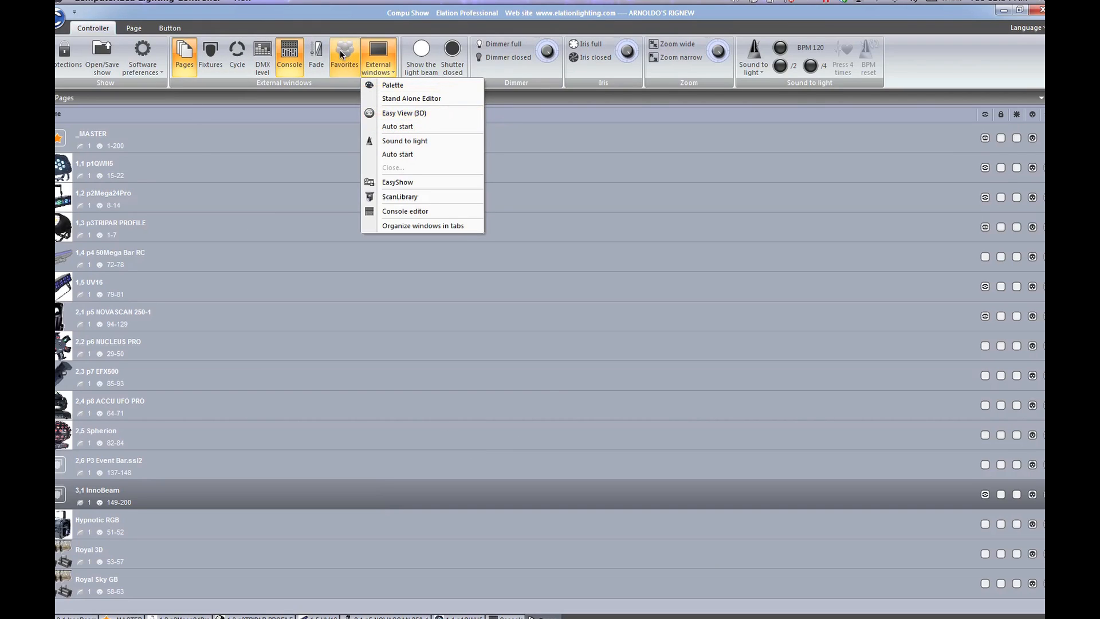
left_click(344, 56)
left_click(930, 423)
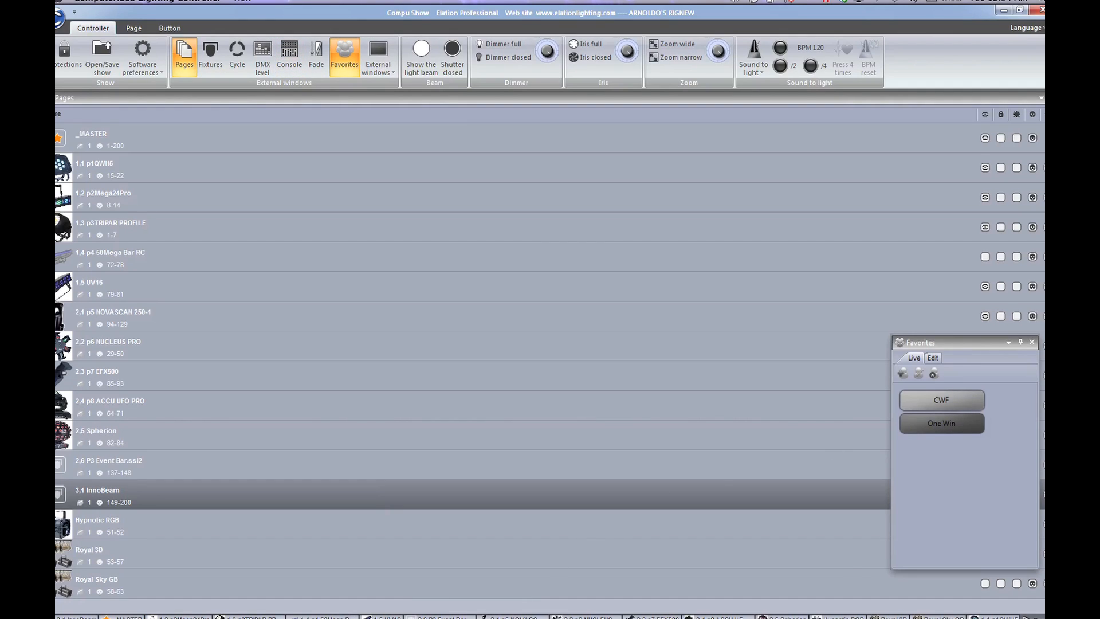
Step: Step through the Royal 3D, Royal Sky GB and 2,4 p8 ACCU UFO PRO fixture pages
mouse_move(550, 618)
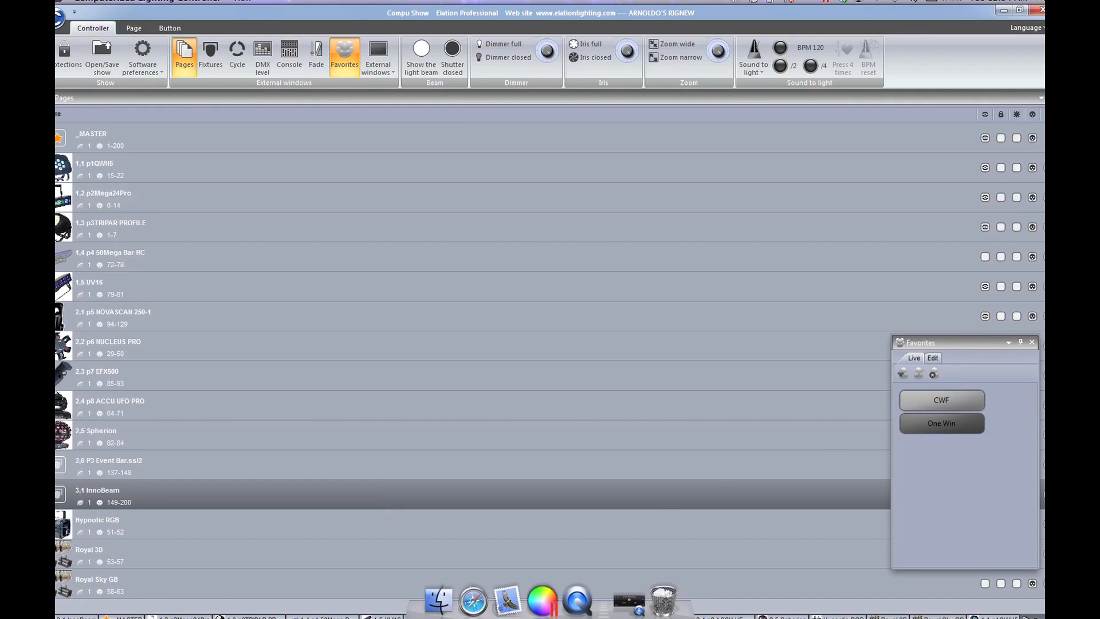
left_click(883, 615)
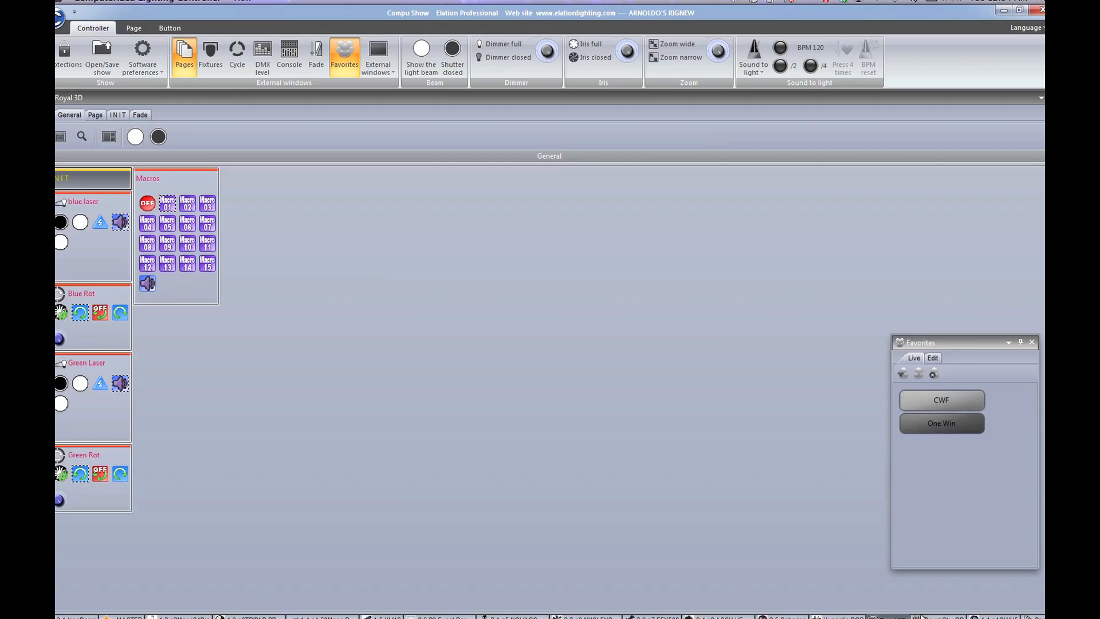
left_click(938, 618)
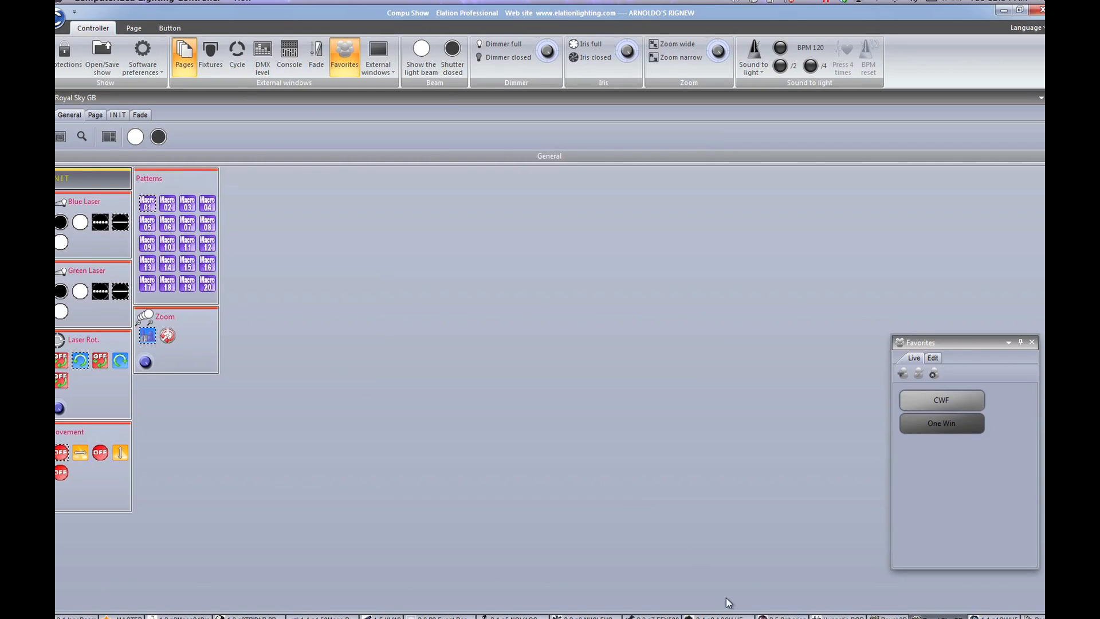
left_click(722, 617)
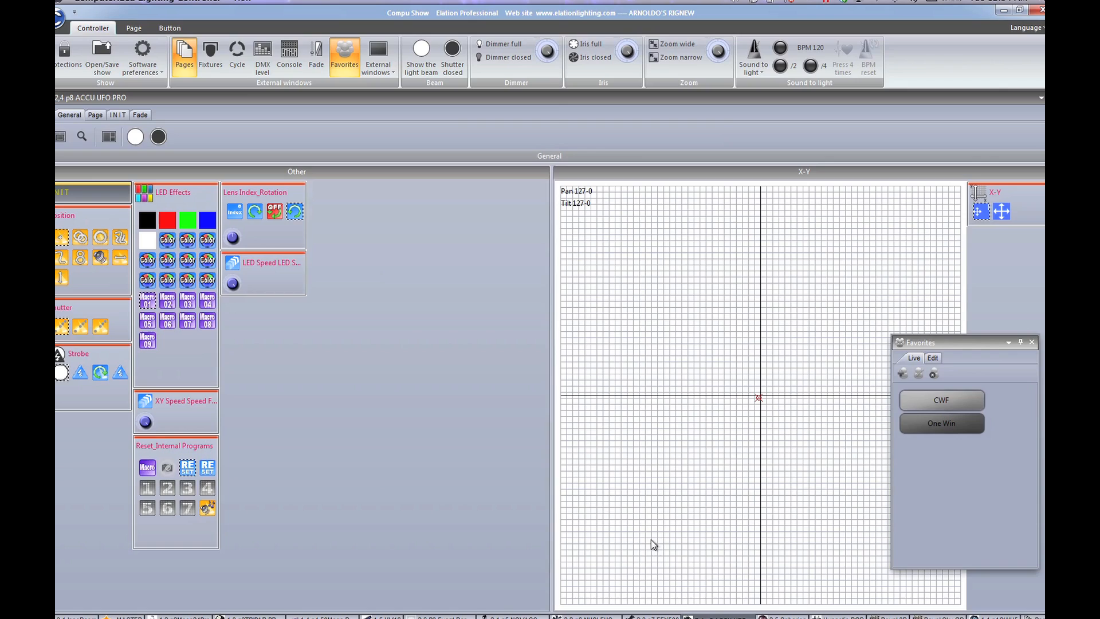
Step: Dock the Pages list at the bottom, and float, resize and re-dock the ACCU UFO PRO window
left_click_drag(650, 538, 549, 339)
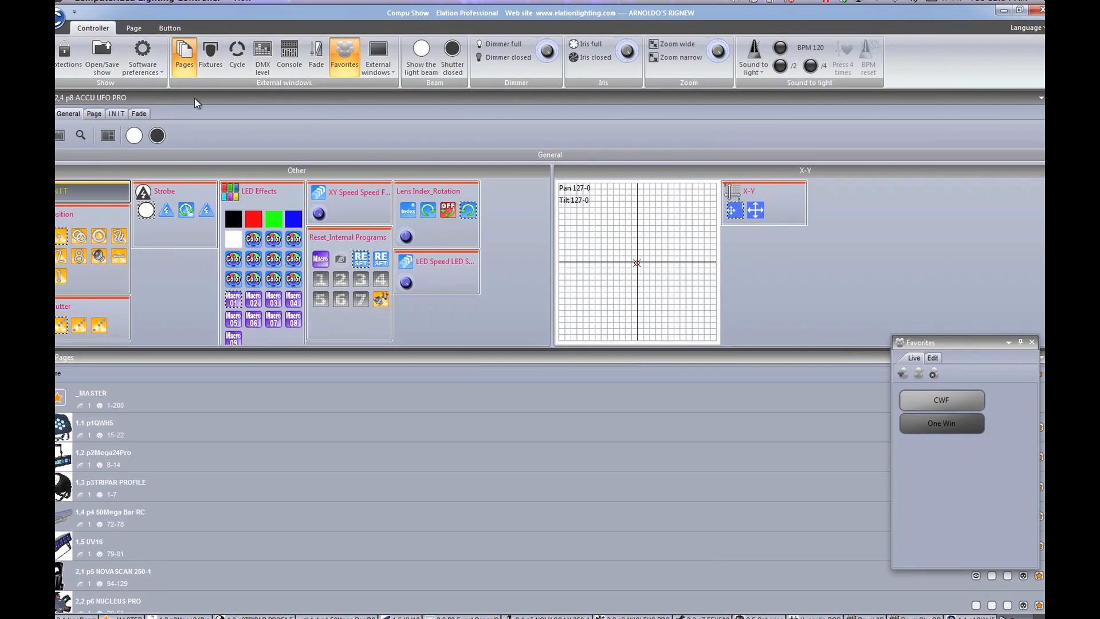
left_click_drag(194, 98, 507, 196)
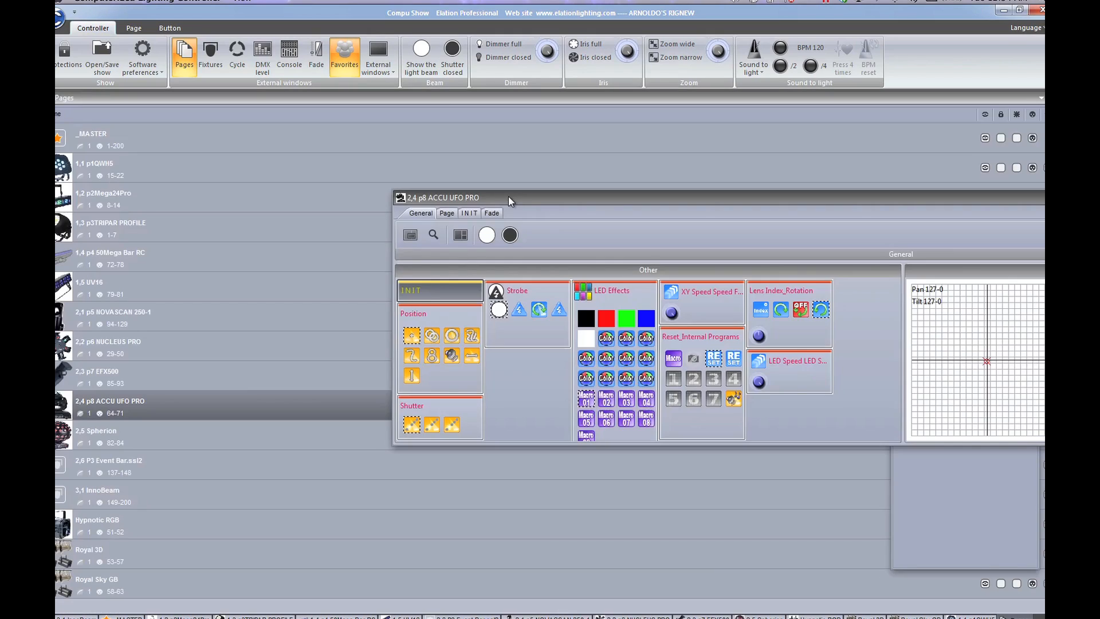
left_click_drag(393, 213, 791, 212)
left_click_drag(944, 202, 727, 138)
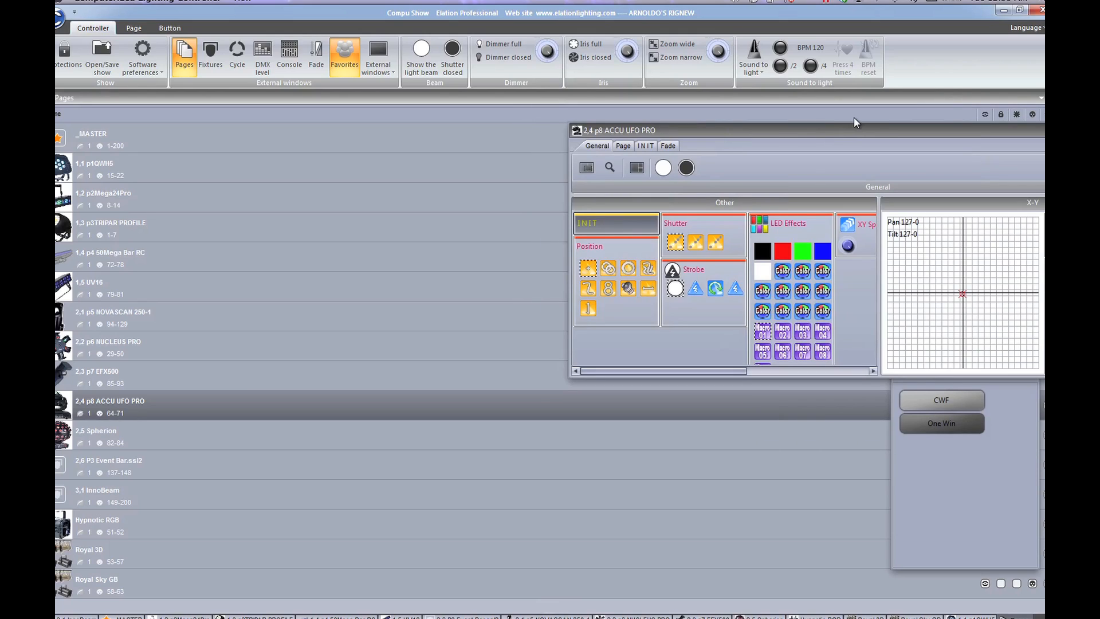
left_click_drag(855, 132, 960, 496)
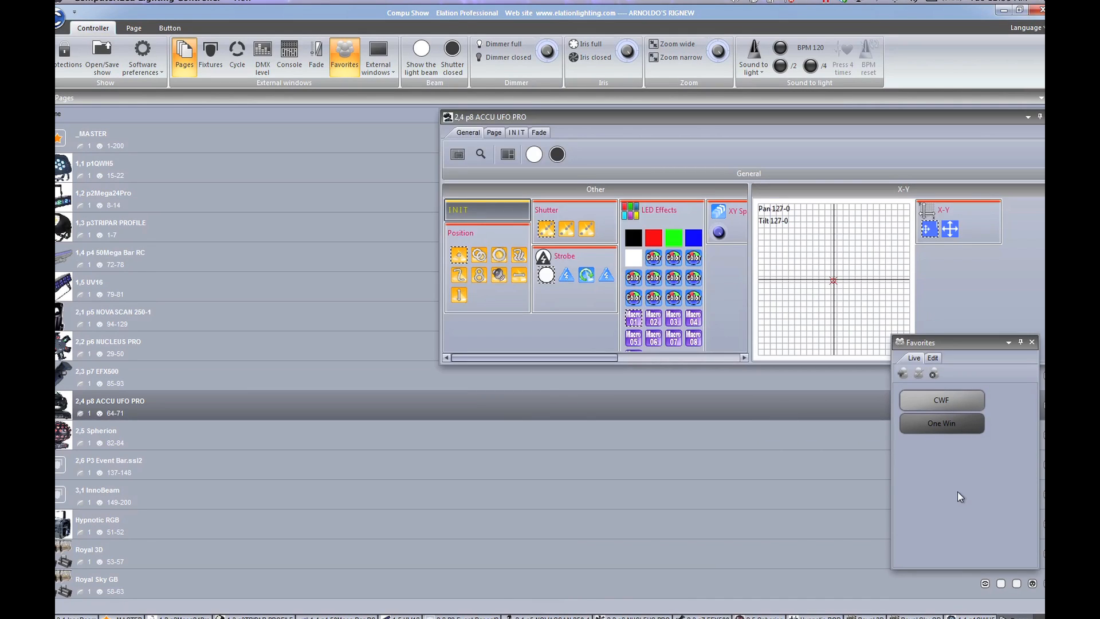
Step: Hide the ACCU UFO PRO window, close Favorites, and show the 2,1 p5 NOVASCAN 250-1 page
left_click(921, 422)
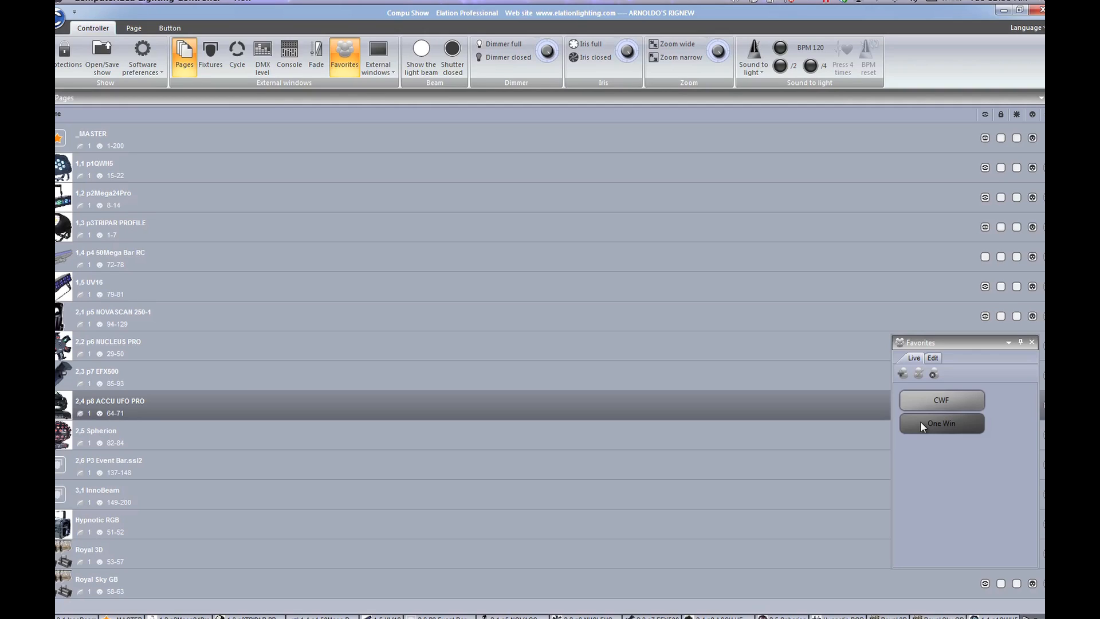
left_click(1032, 343)
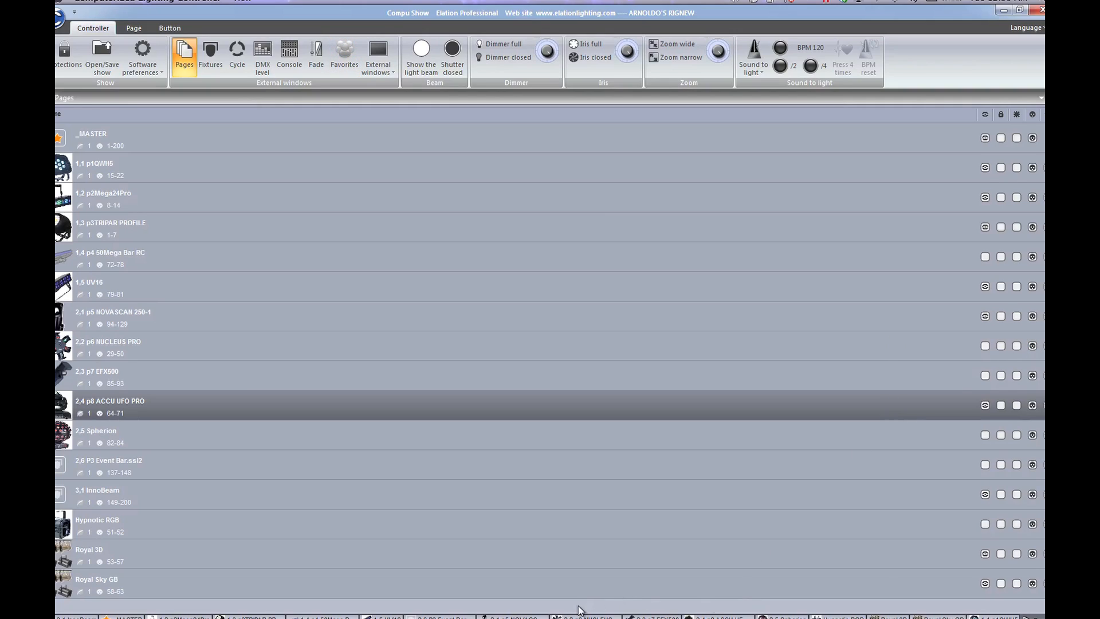
left_click(516, 616)
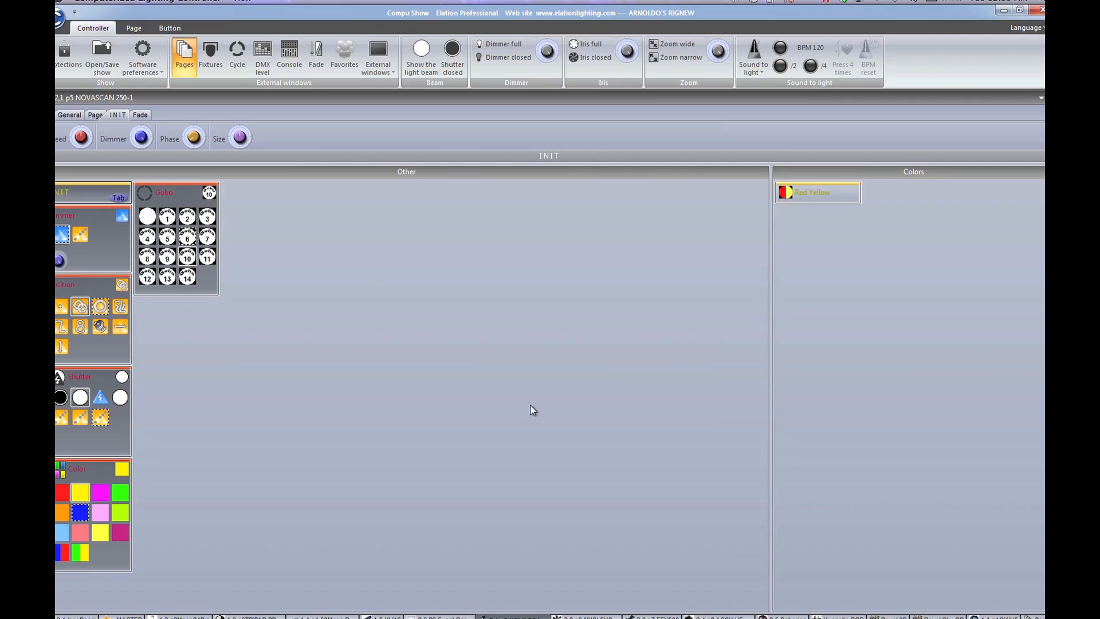
Step: Show the _MASTER page and make CWF the active favorite
left_click(1041, 96)
mouse_move(1020, 126)
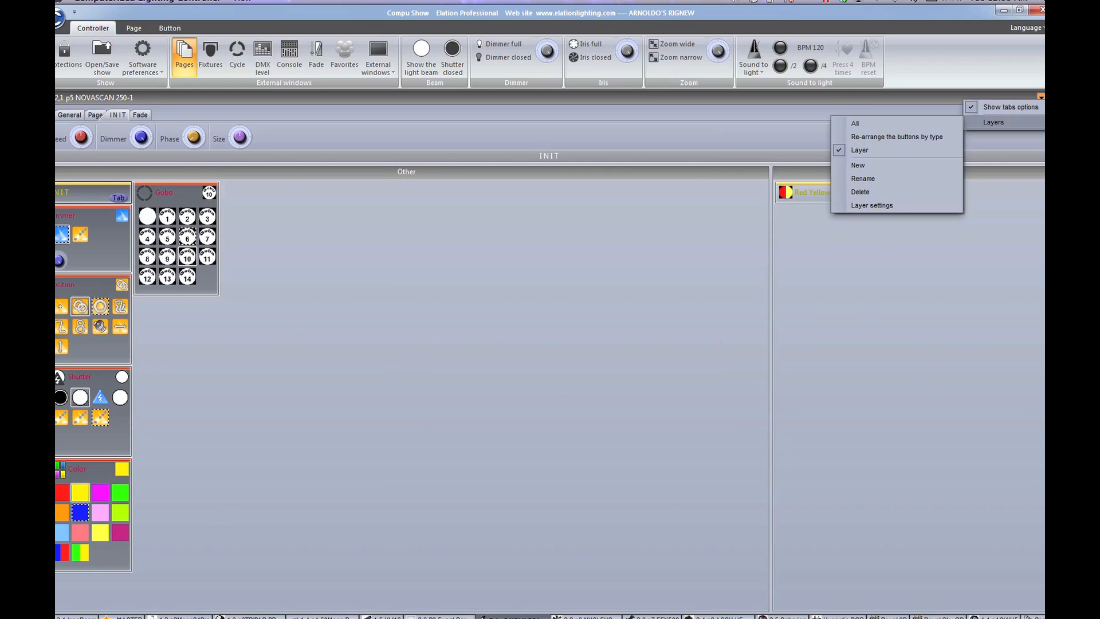
left_click(123, 616)
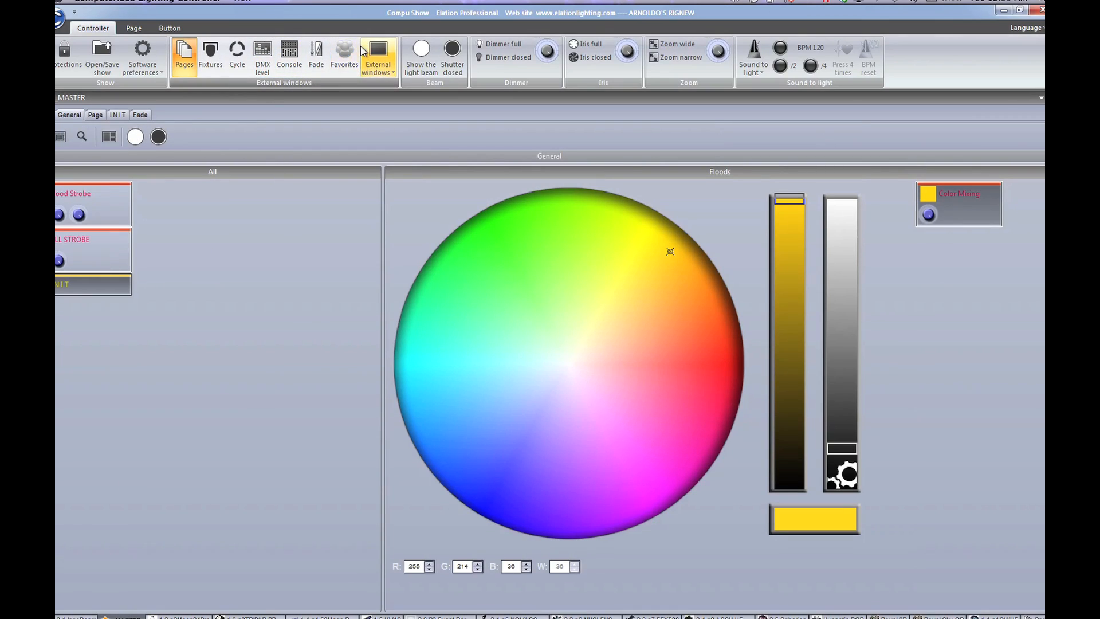
left_click(345, 63)
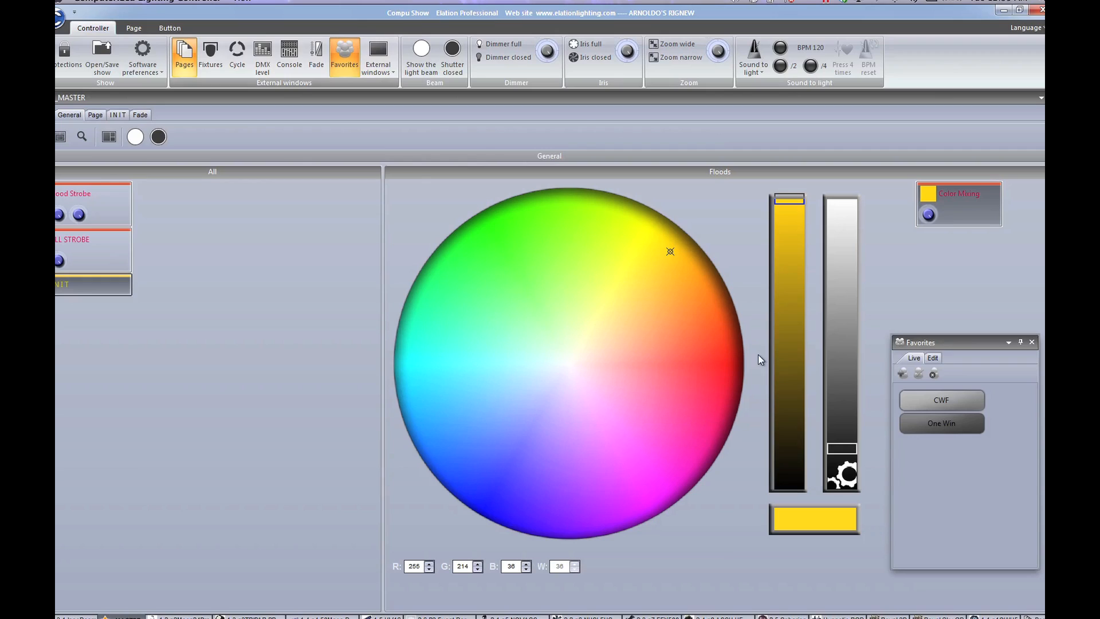
left_click(945, 400)
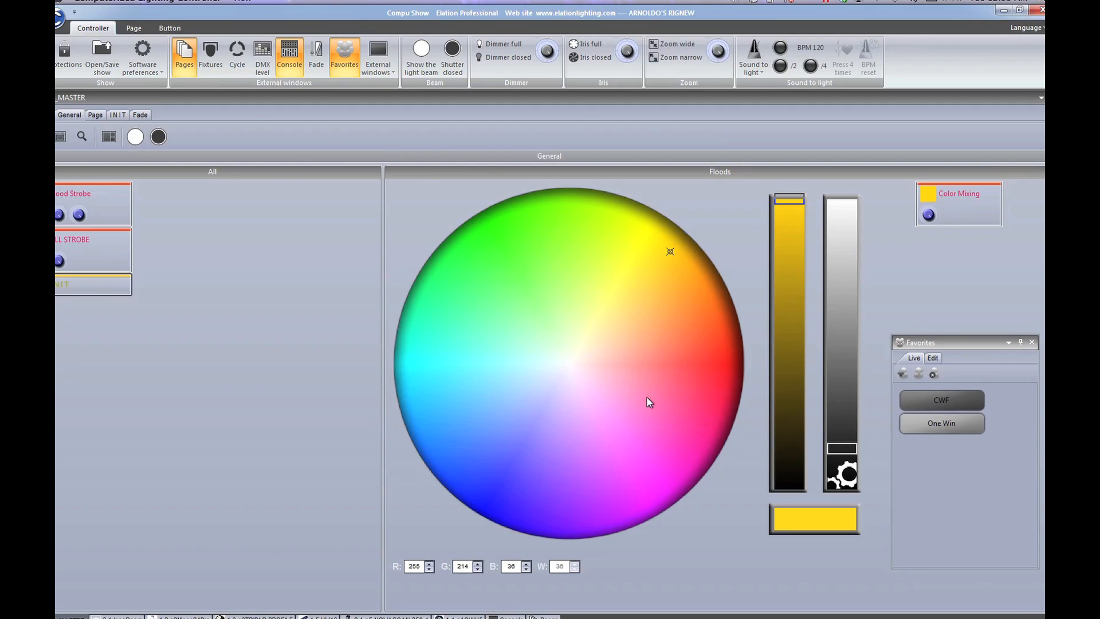
Step: Switch the _MASTER page to the CWF layer, close Favorites, and open the Cycle timeline
left_click(1040, 97)
mouse_move(988, 122)
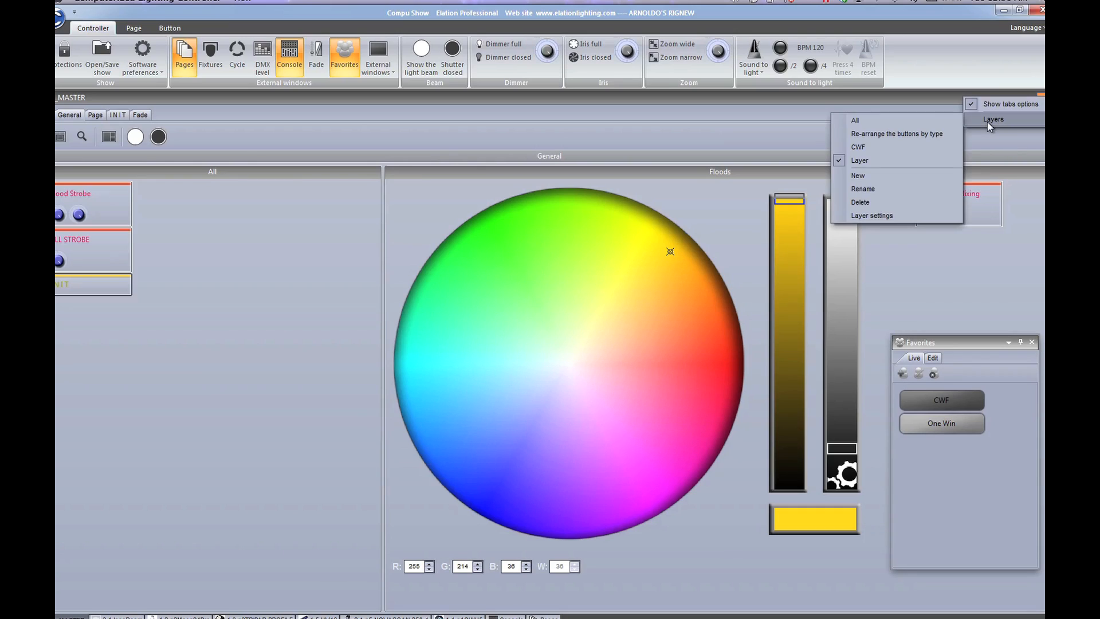
left_click(916, 144)
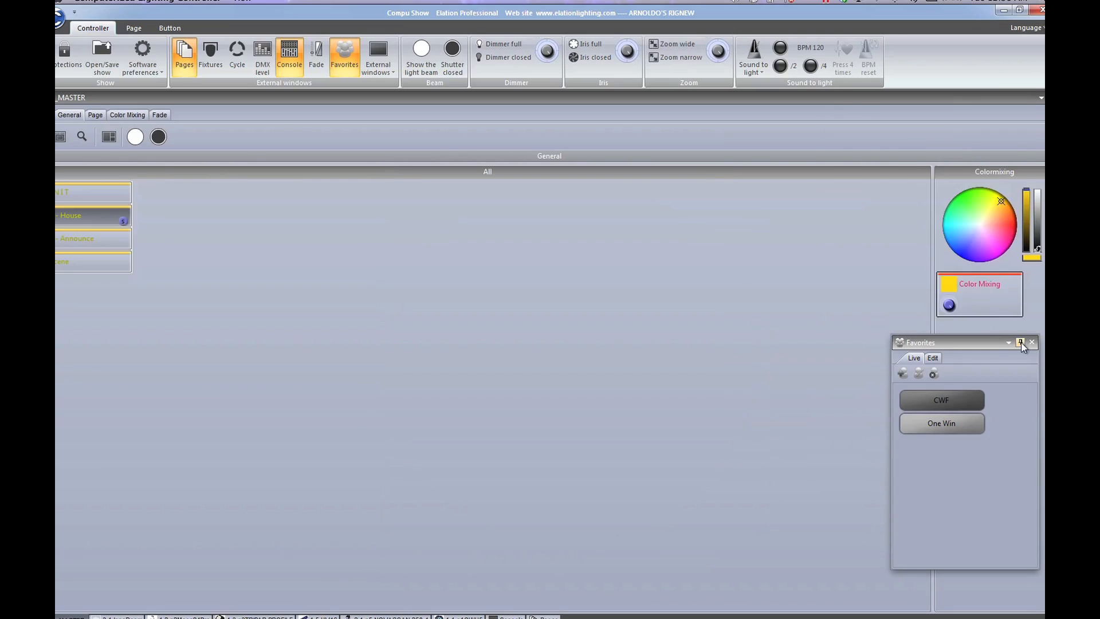
left_click(1032, 343)
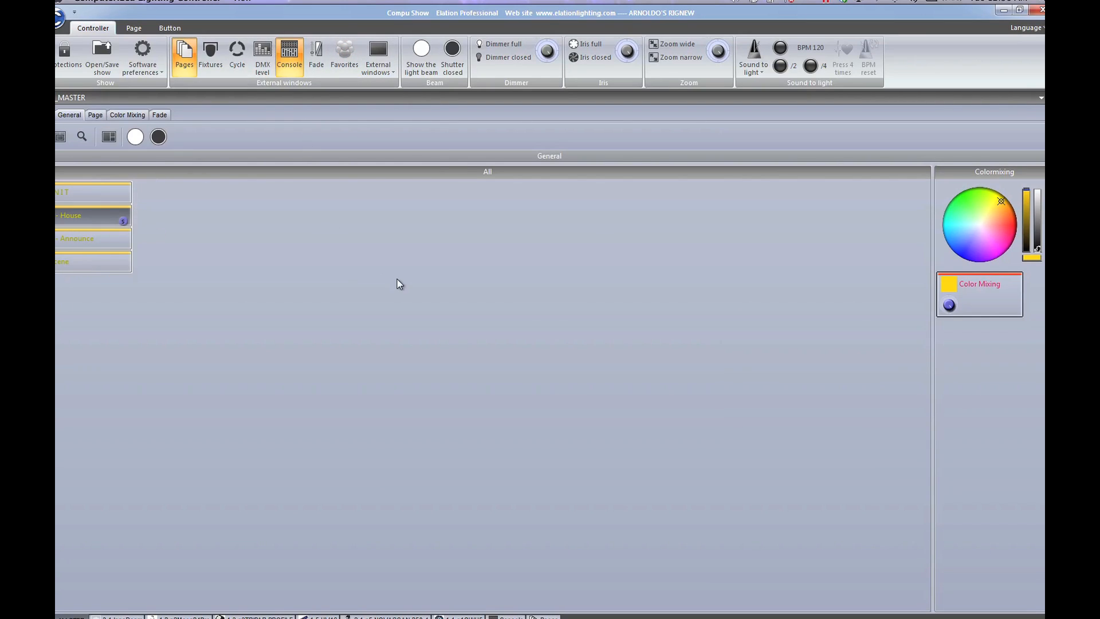
left_click(232, 61)
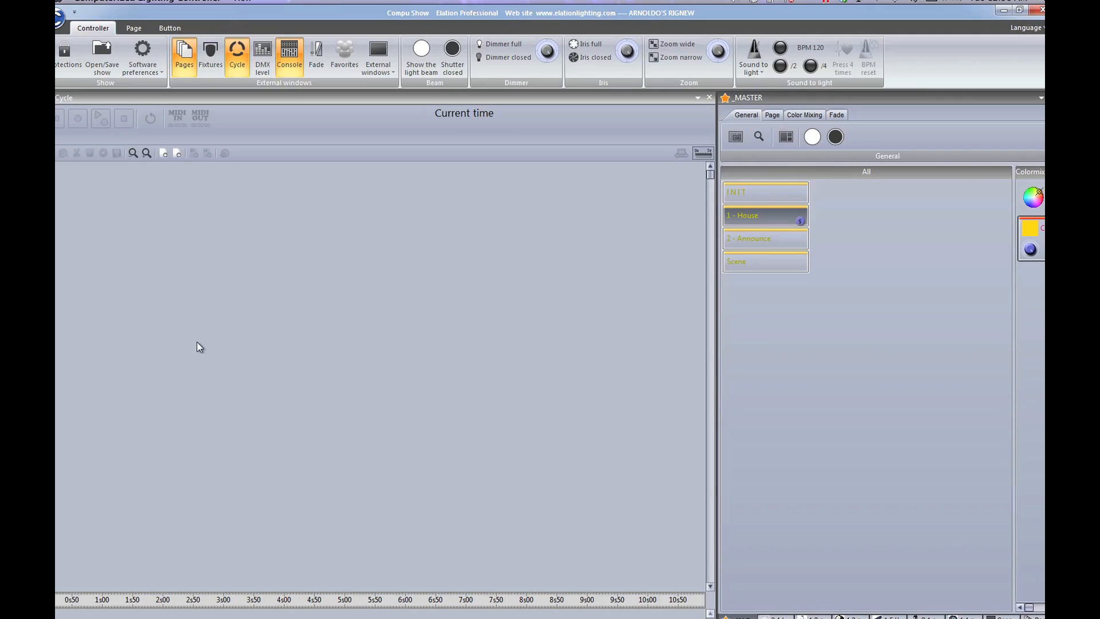
Step: Close the Cycle timeline and open the palette editor from the external windows list
left_click(237, 55)
left_click(393, 72)
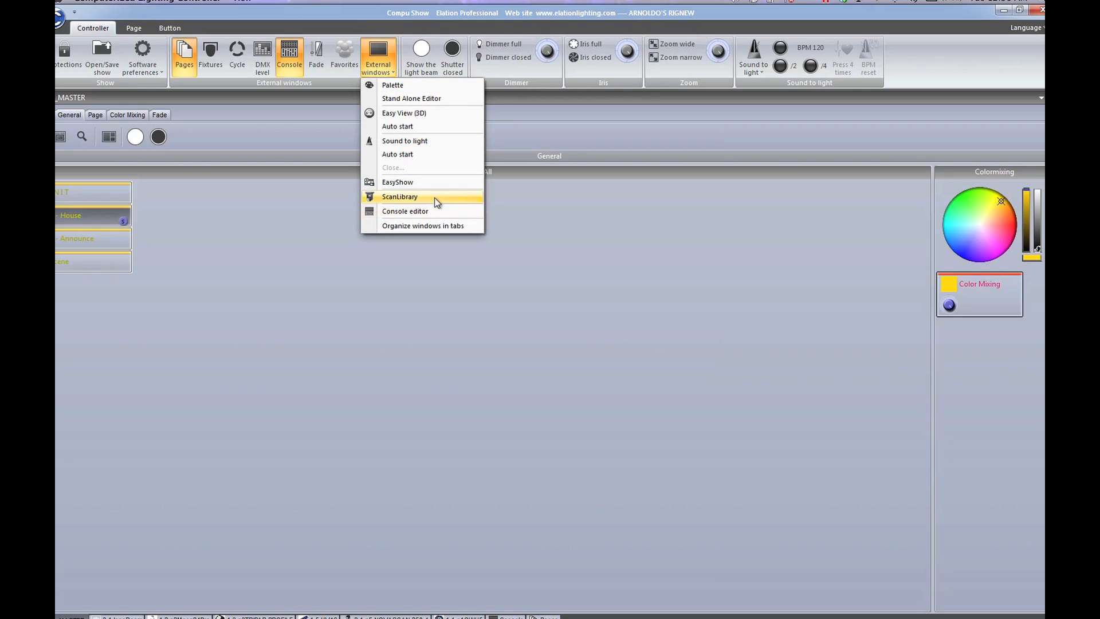
left_click(449, 85)
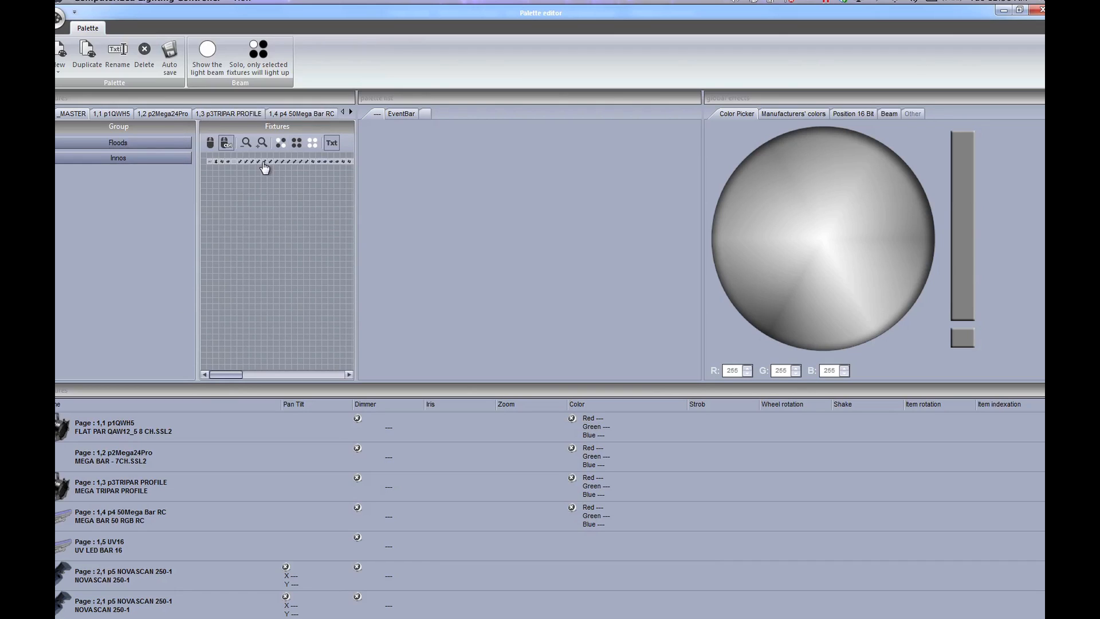
Step: Scroll through the fixture page tabs and open the 2,6 P3 Event Bar.ssl2 page
left_click(350, 113)
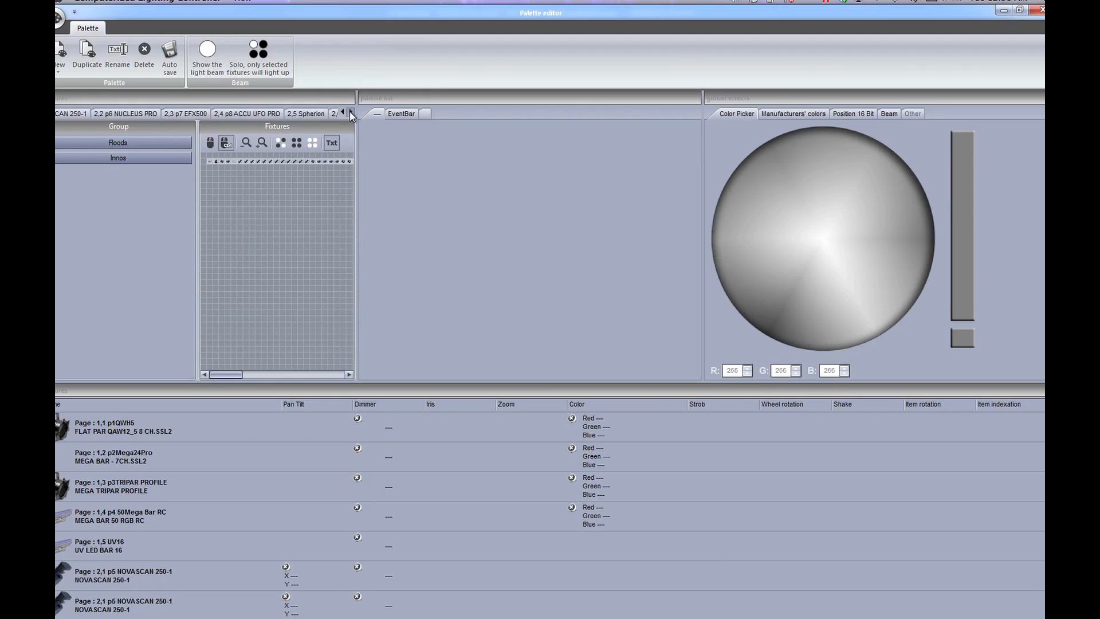
left_click(350, 113)
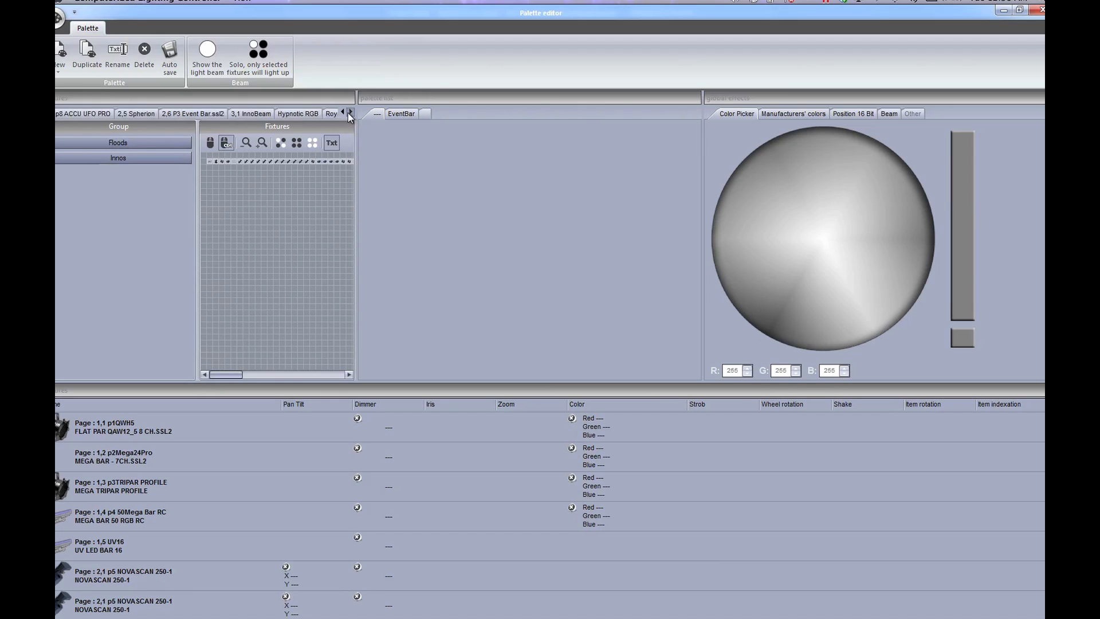
left_click(342, 113)
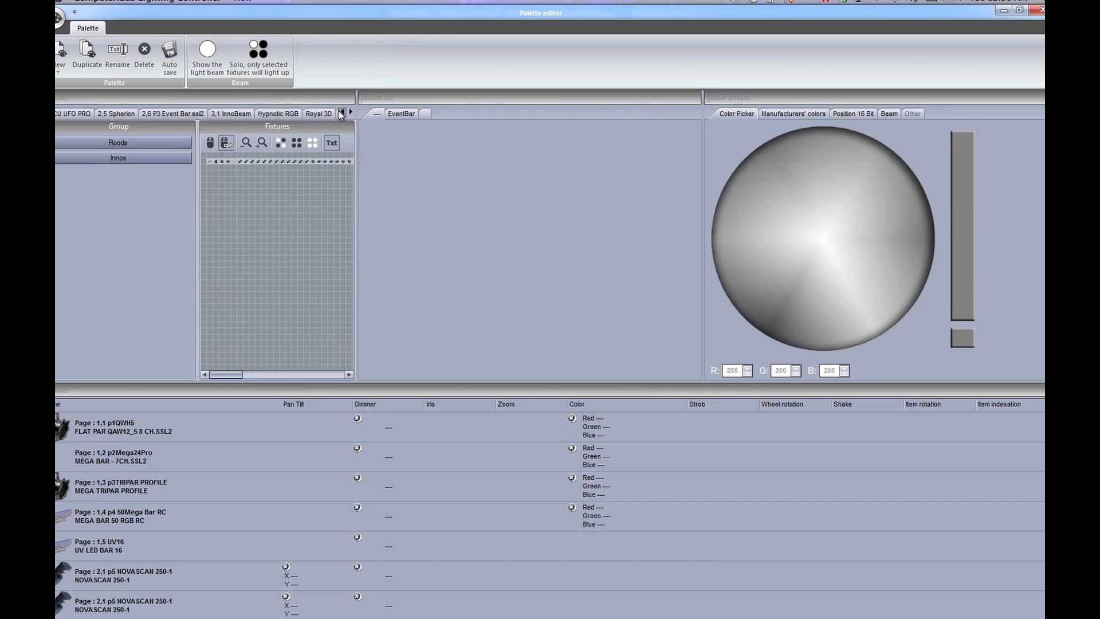
left_click(340, 112)
left_click(339, 112)
left_click(339, 112)
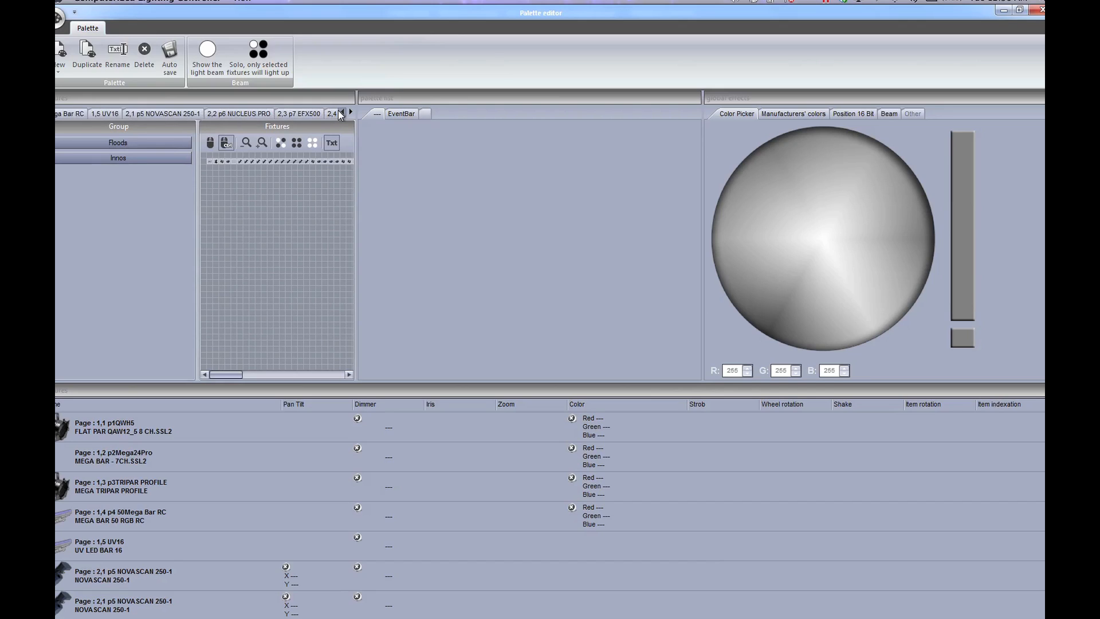
left_click(340, 112)
left_click(351, 113)
left_click(352, 113)
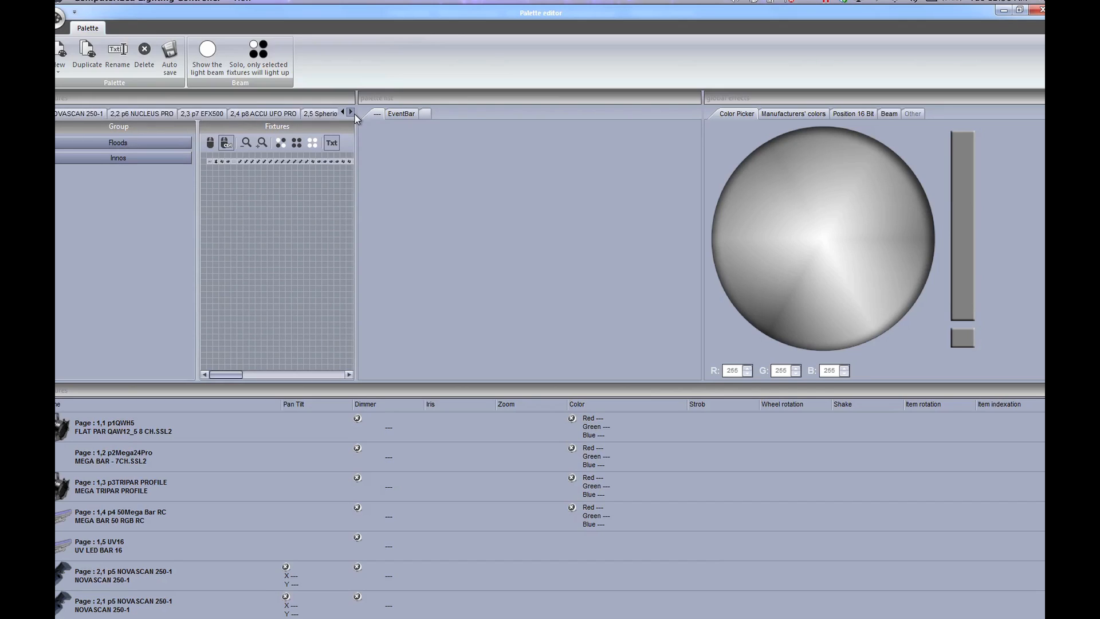
left_click(352, 113)
left_click(352, 113)
left_click(236, 114)
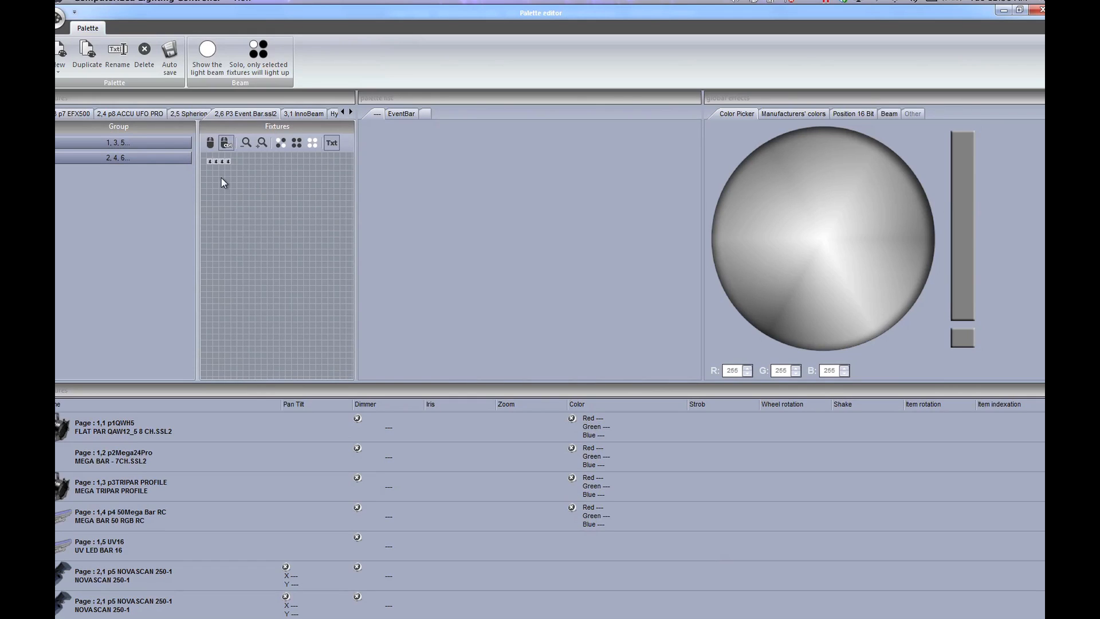
Step: Select the 2, 4, 6 and 1, 3, 5 groups, review the EventBar palettes, then close the editor
left_click(181, 159)
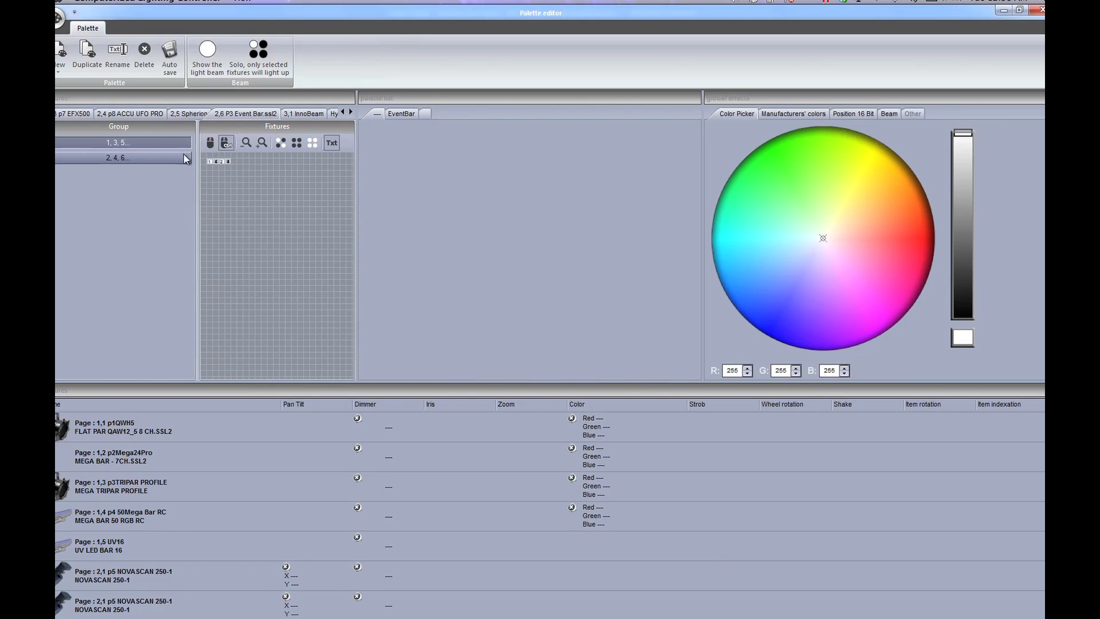
left_click(174, 148)
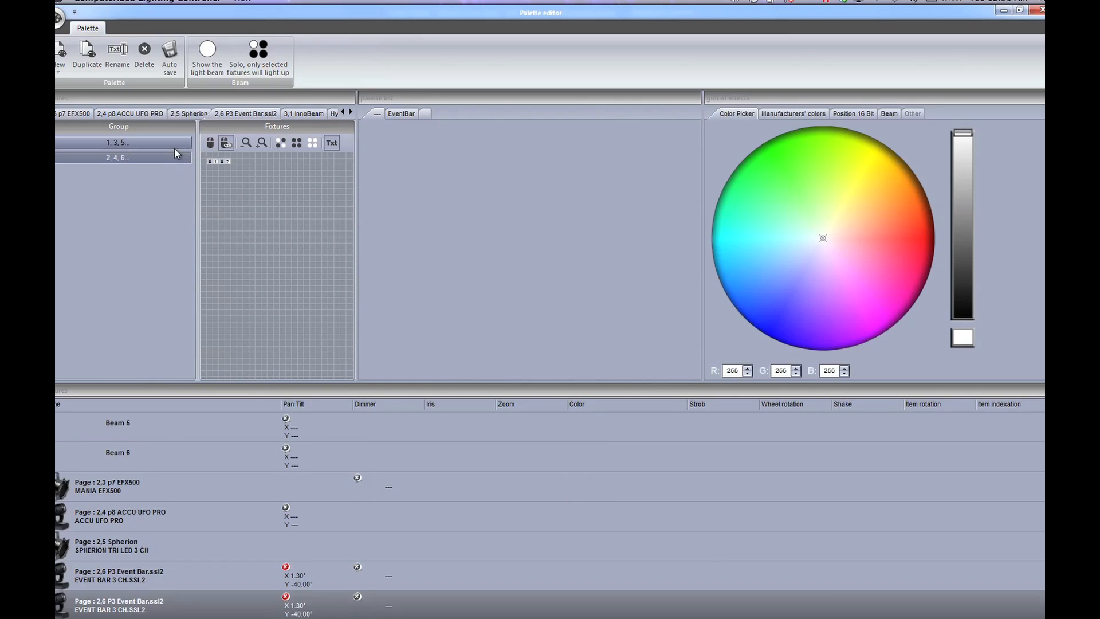
left_click(396, 114)
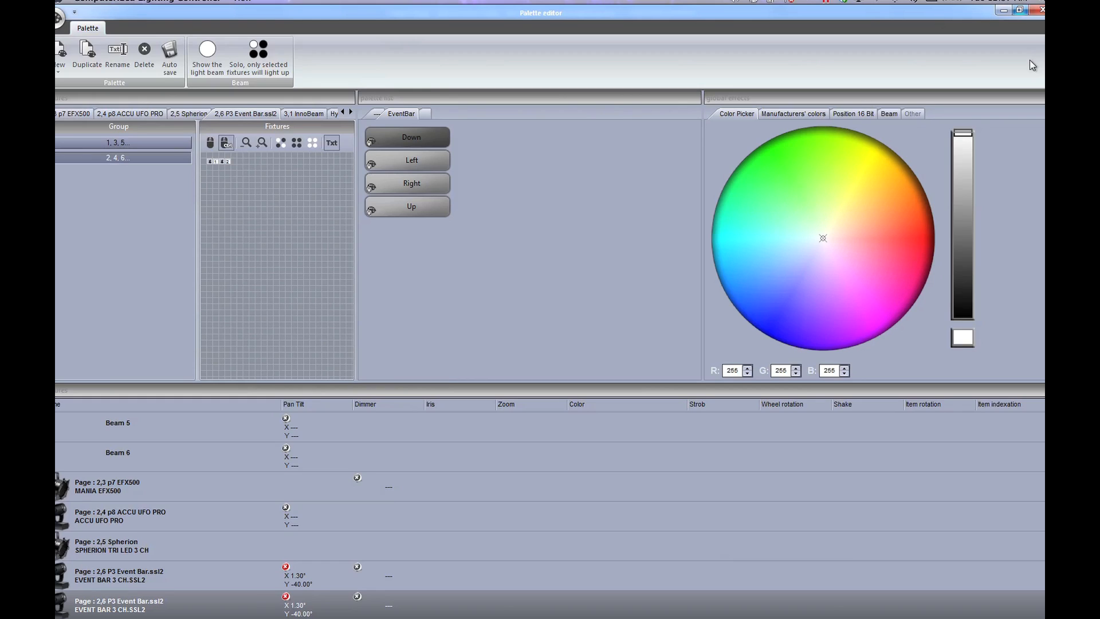
left_click(1038, 10)
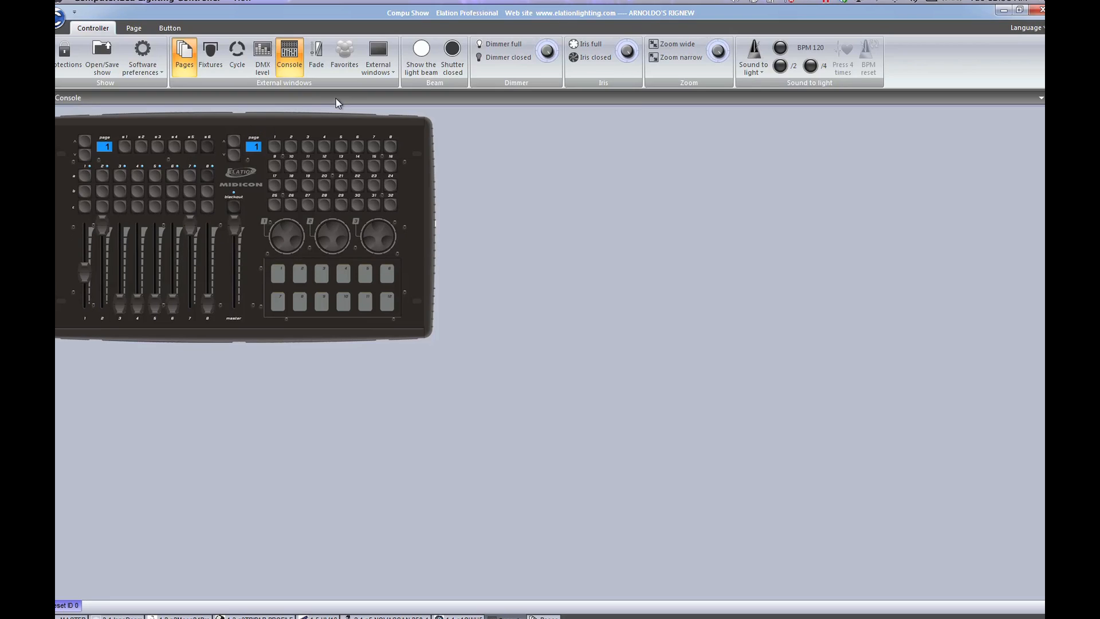
Step: Open the Easy View 3D visualiser and move its camera to frame the truss and beams
left_click(379, 60)
left_click(418, 111)
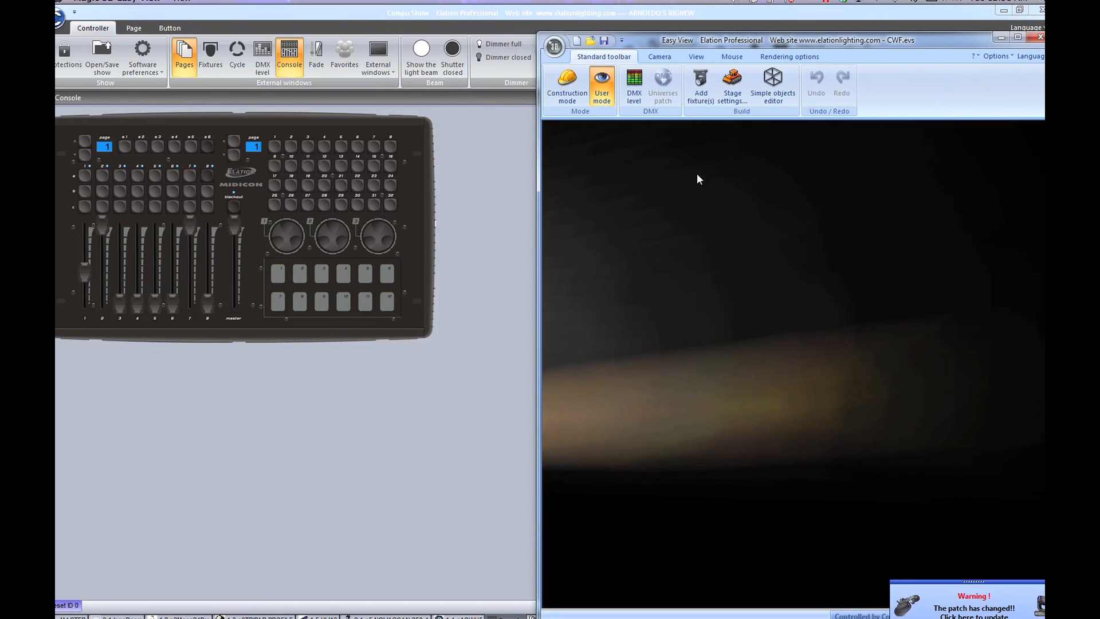
left_click(732, 56)
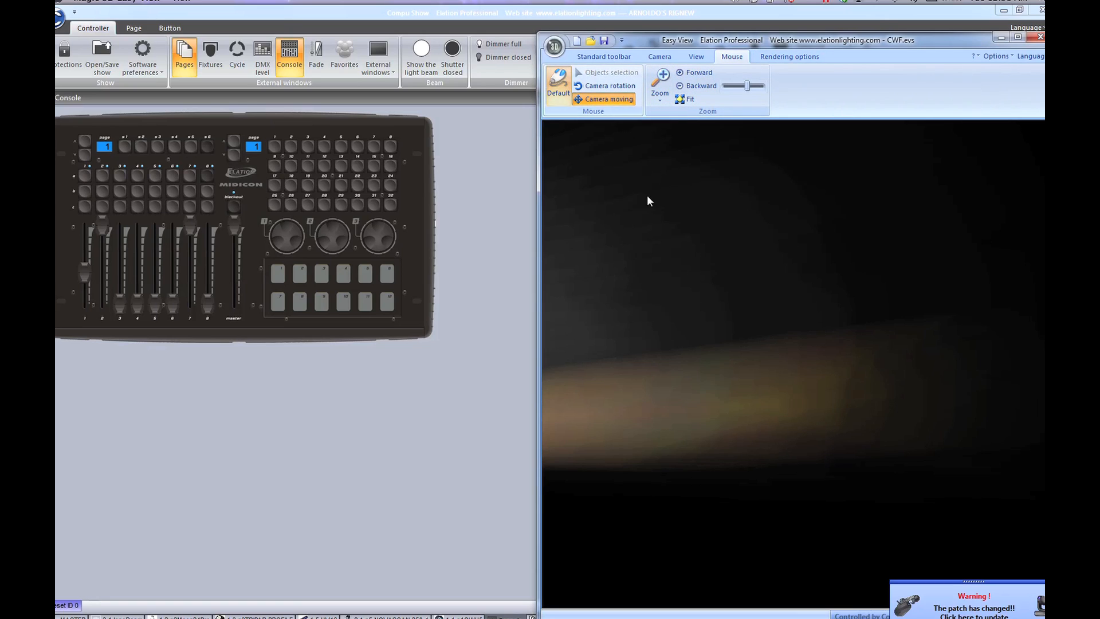
left_click_drag(649, 201, 690, 482)
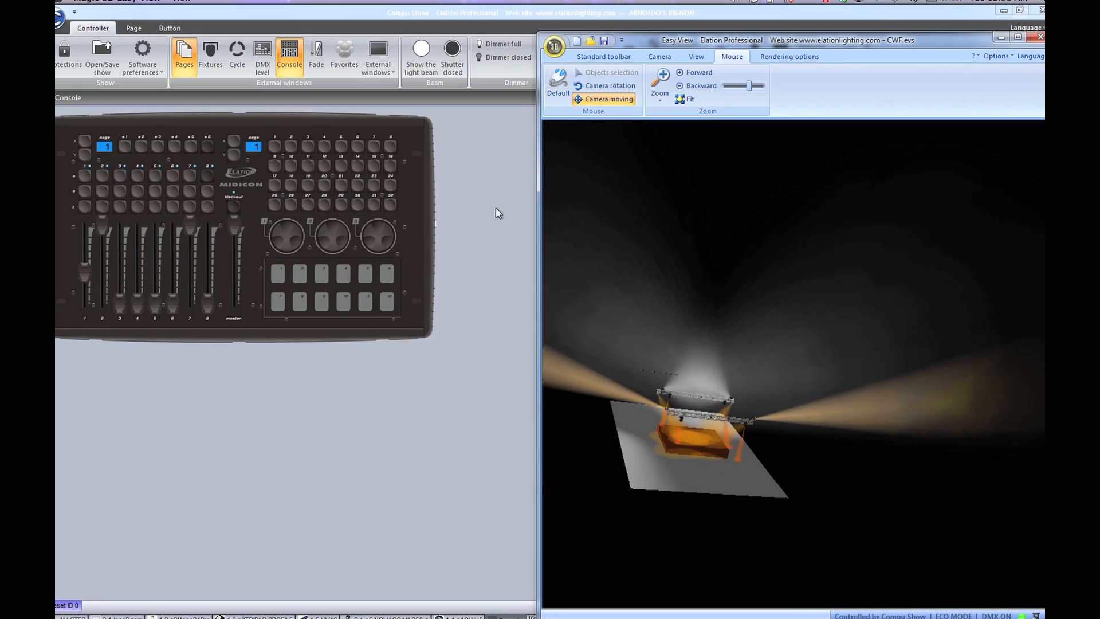
Step: Trigger the INIT scene on the _MASTER page
left_click(73, 617)
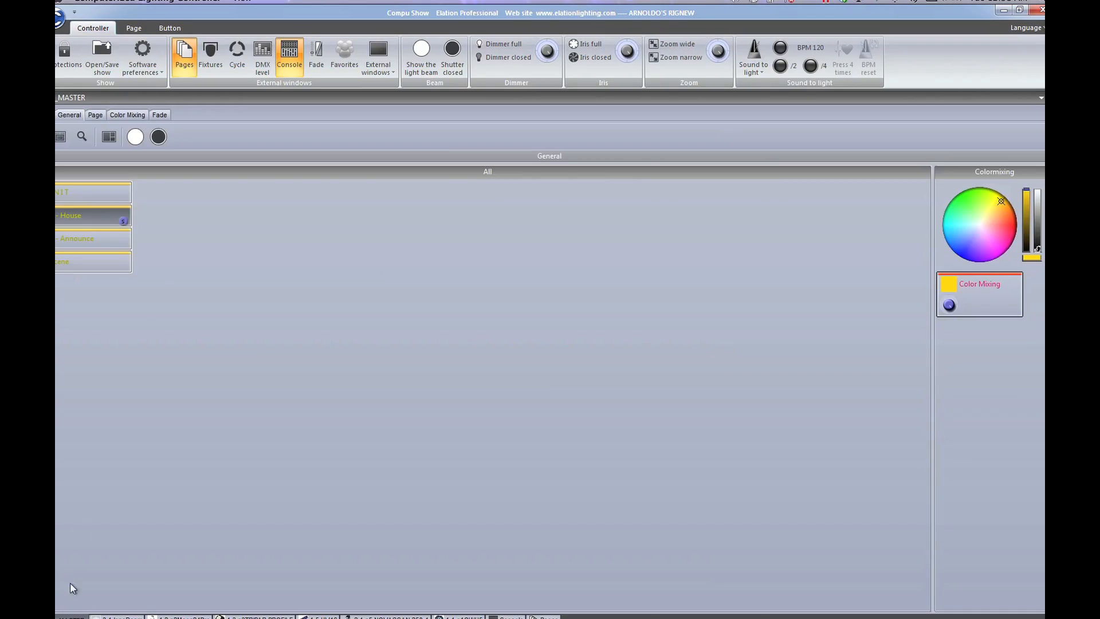
left_click(78, 195)
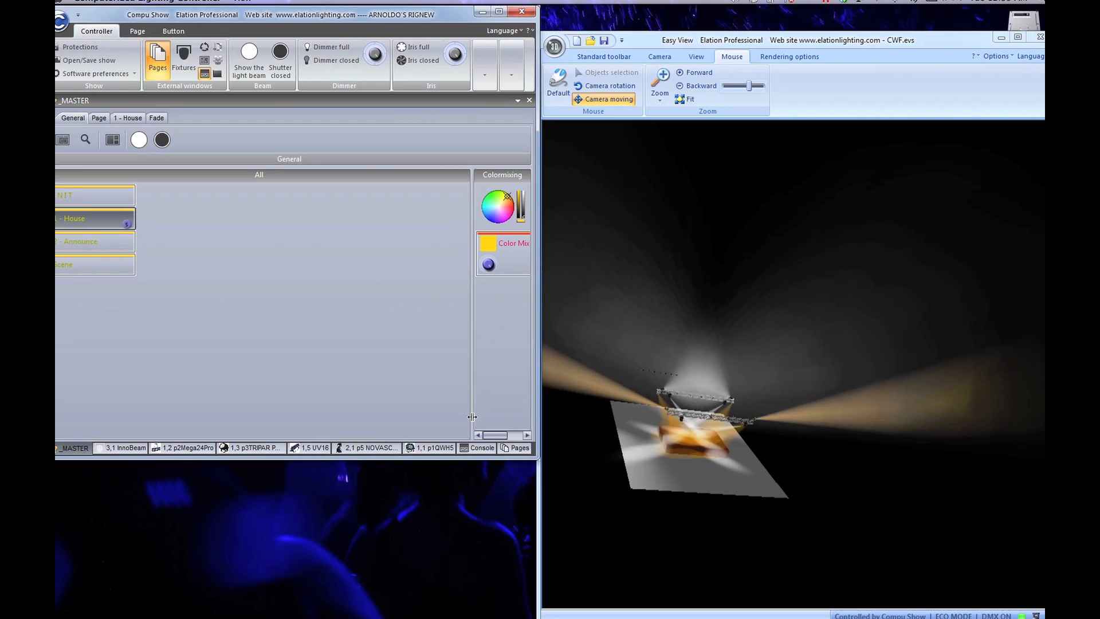
Step: On the MIDICON console, lower the master, then switch channel 1's fixture off and back on
left_click(478, 448)
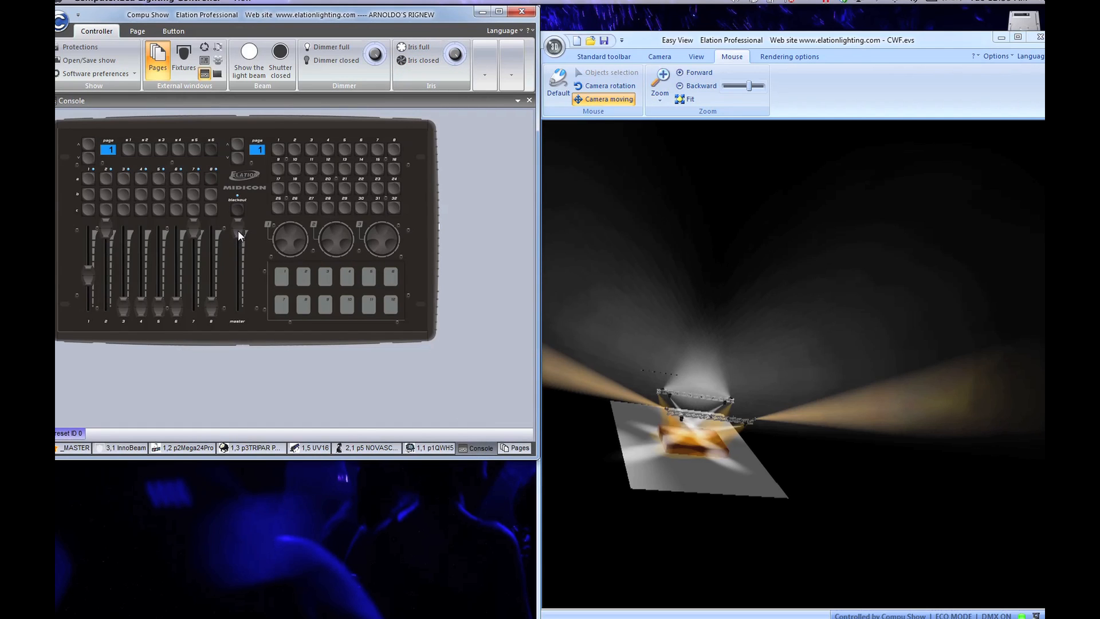
left_click_drag(239, 231, 229, 205)
left_click_drag(86, 236, 98, 380)
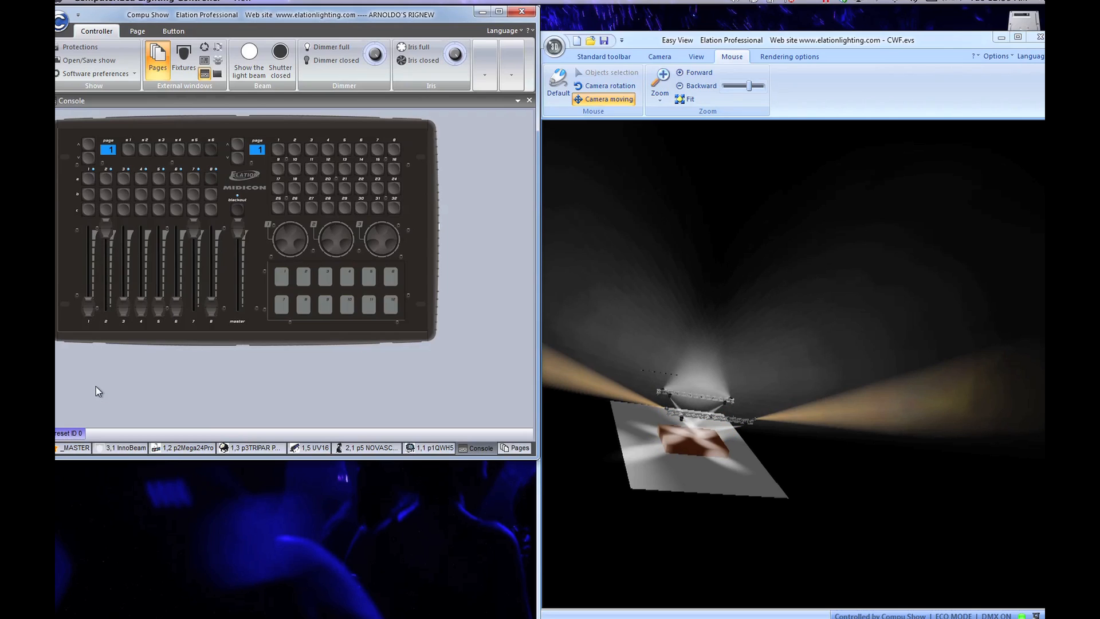
left_click_drag(89, 309, 81, 213)
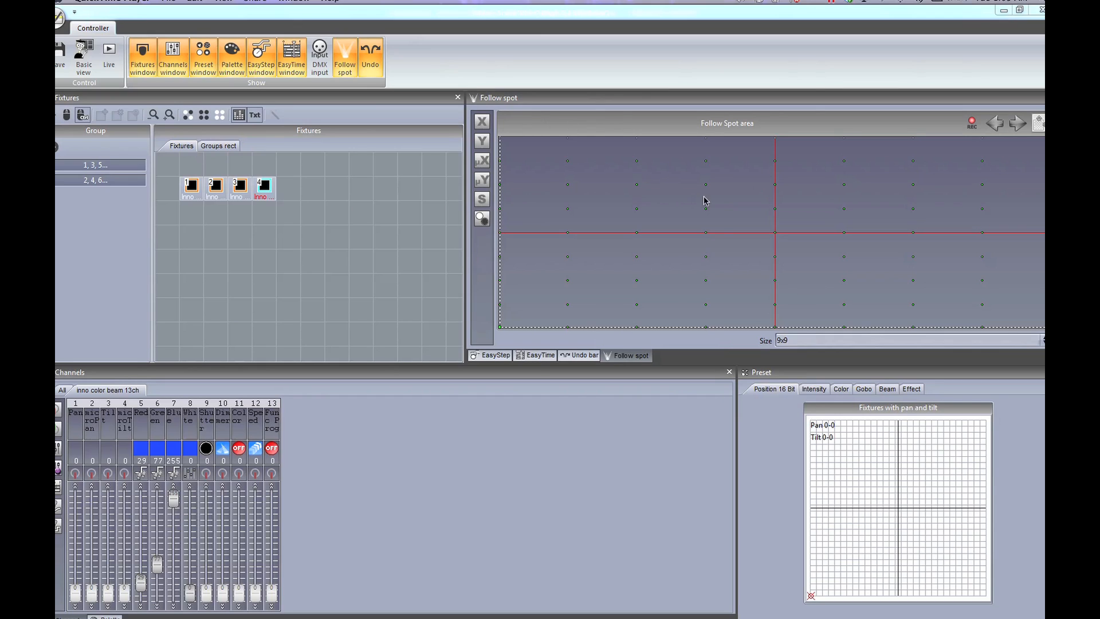
key("super+Tab")
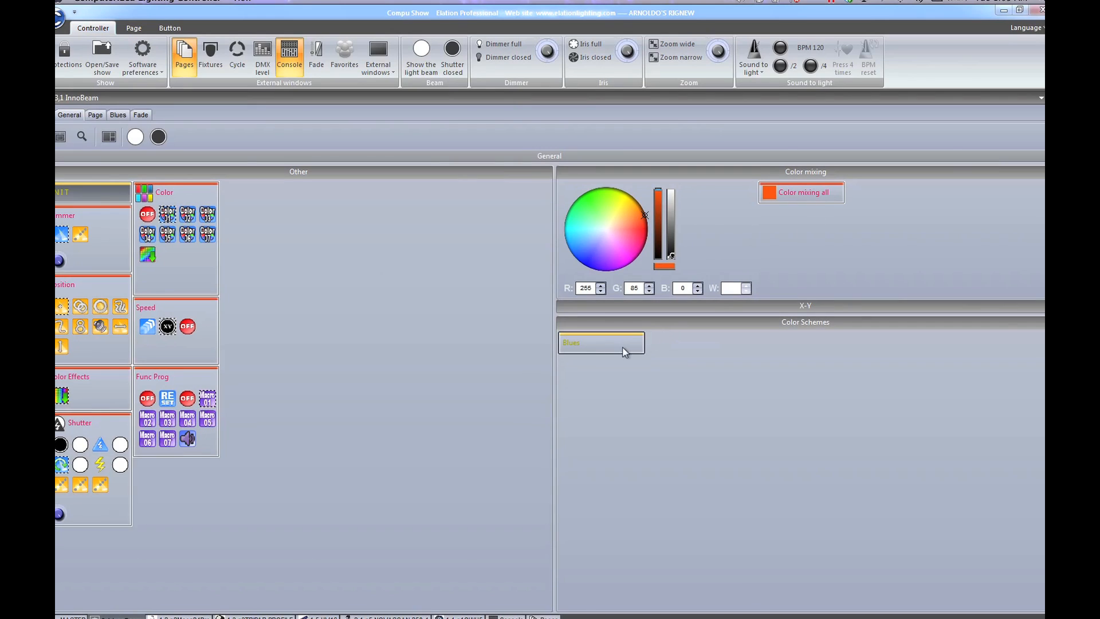
double_click(623, 347)
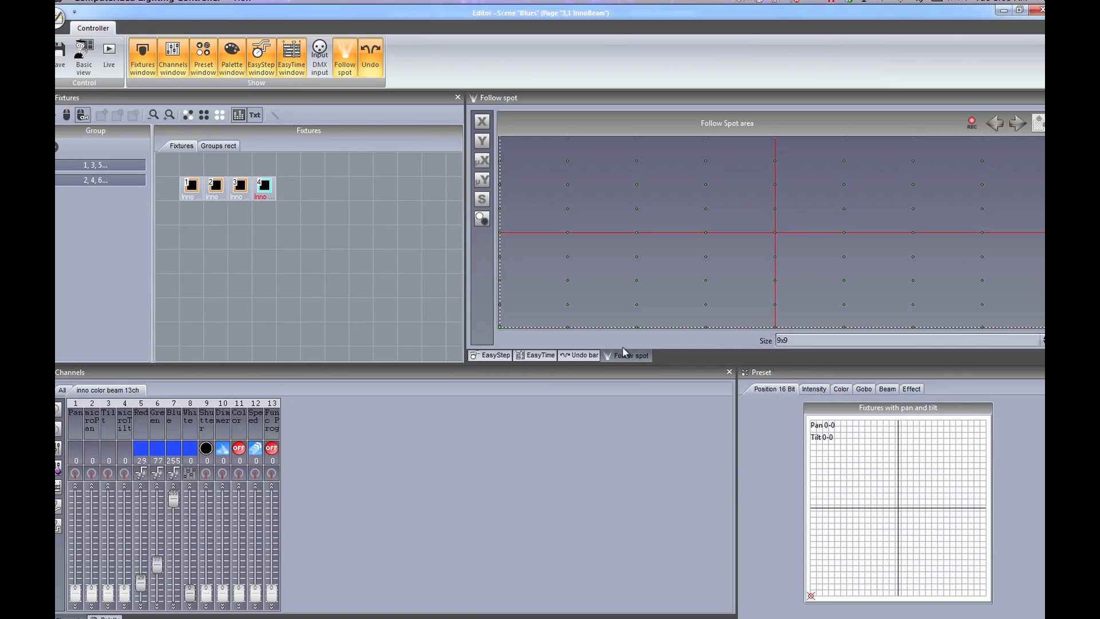
key("super+Tab")
key("super+Tab")
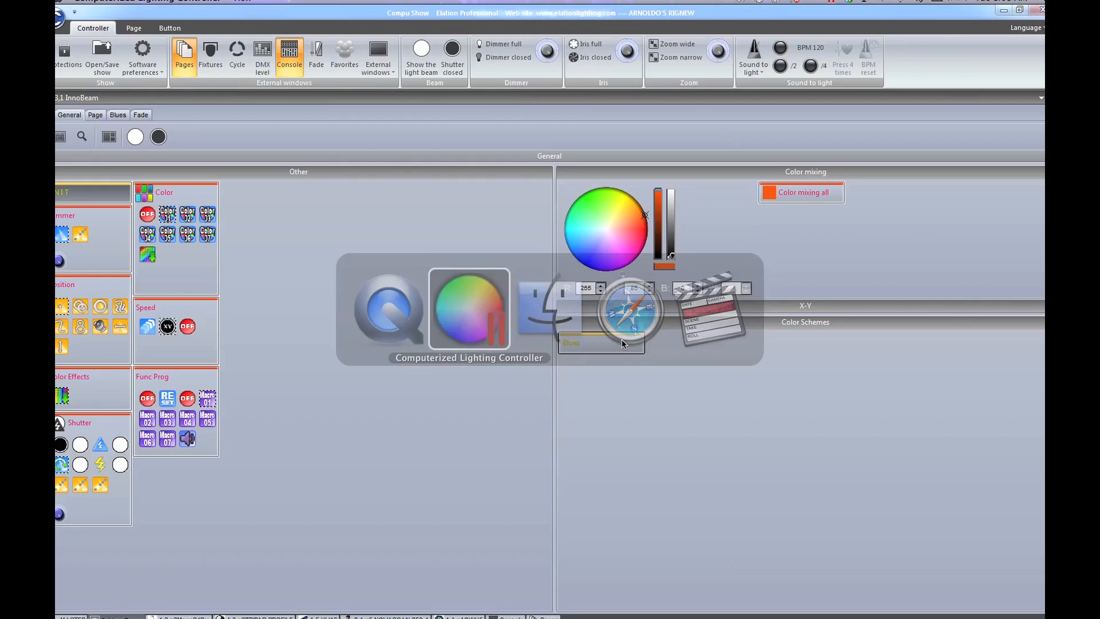
right_click(613, 346)
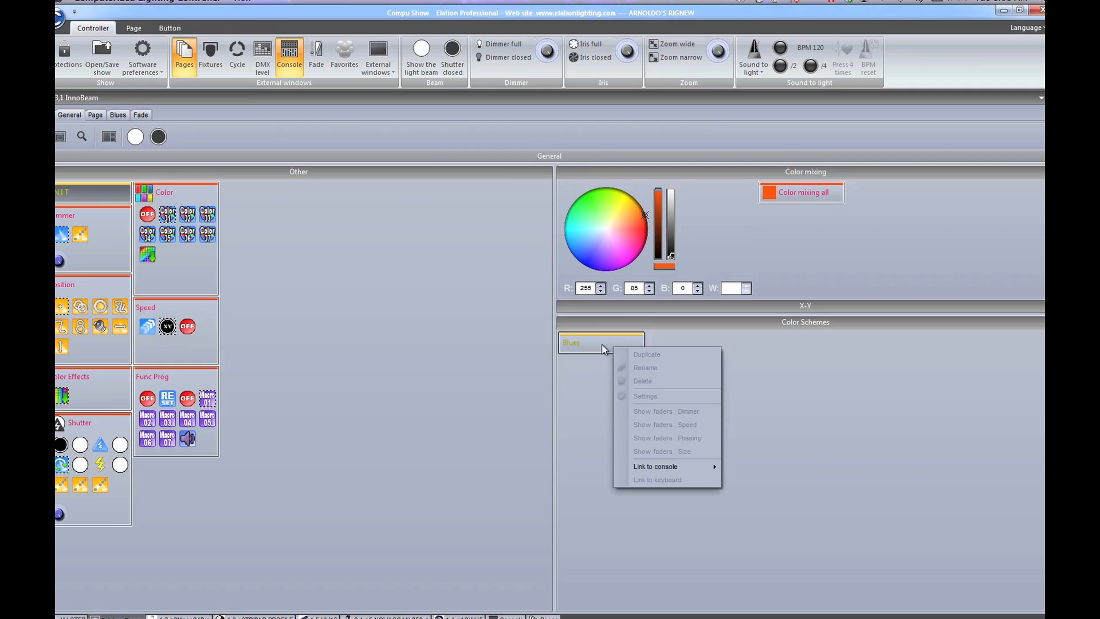
double_click(595, 346)
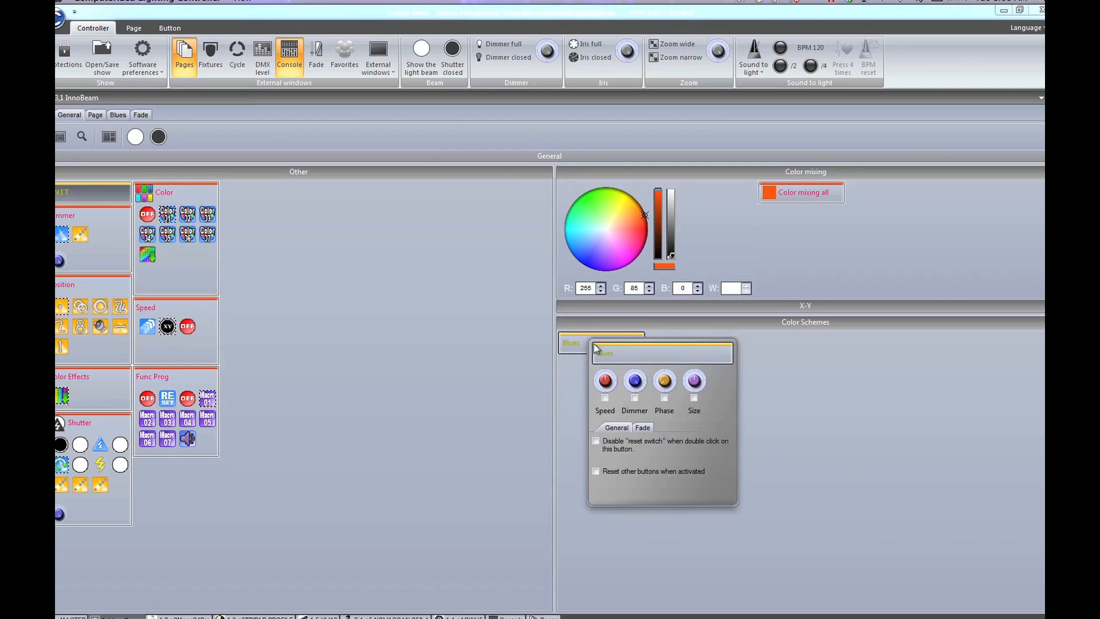
left_click(604, 397)
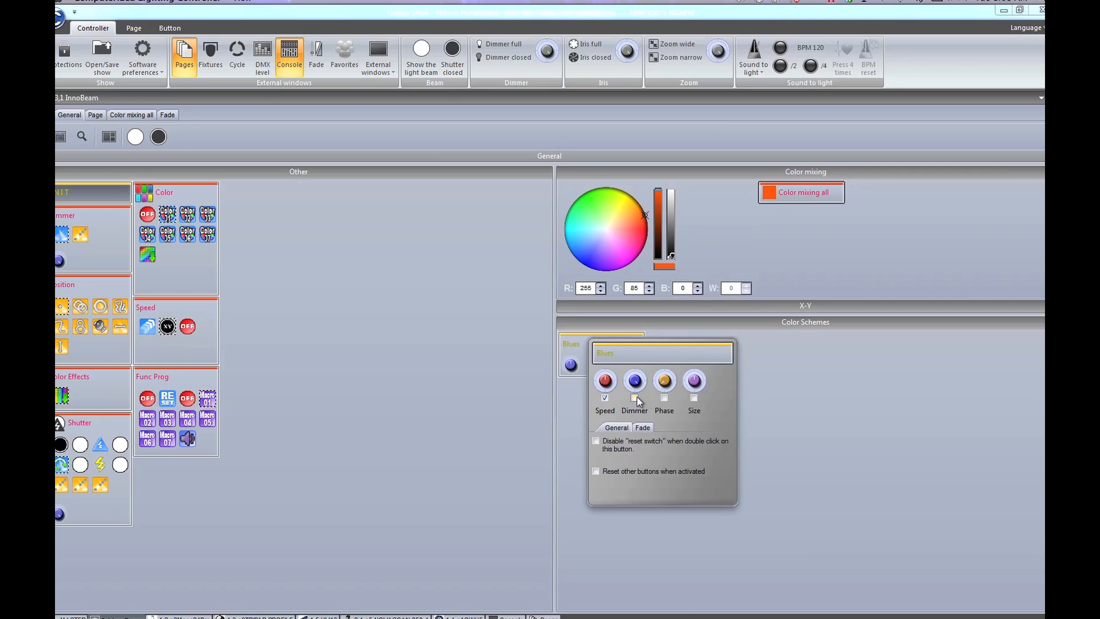
left_click(604, 398)
left_click(448, 373)
key("super+Tab")
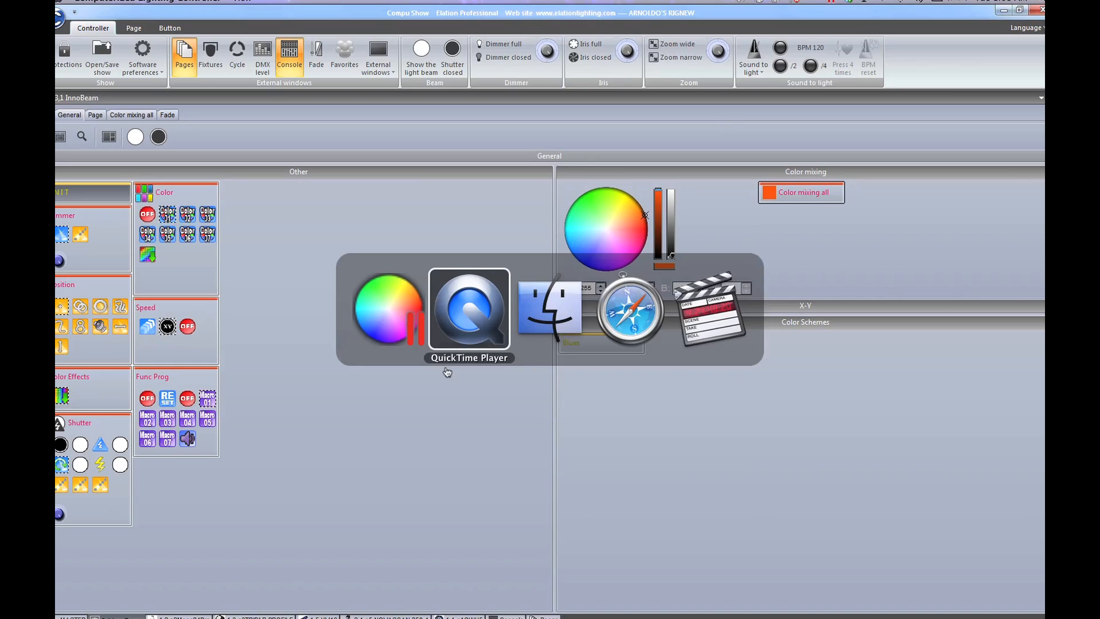
Step: Back in Compu Show, expand the Zoom options and show the Pages list, _MASTER through 2,5 Spherion
key("super+Tab")
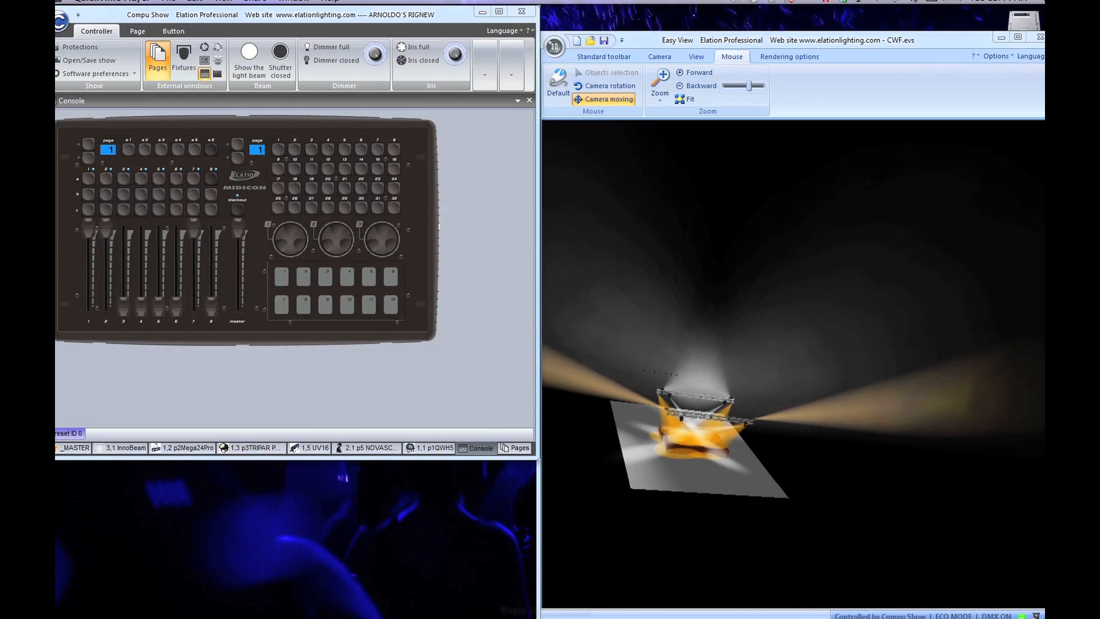
mouse_move(586, 616)
left_click(485, 80)
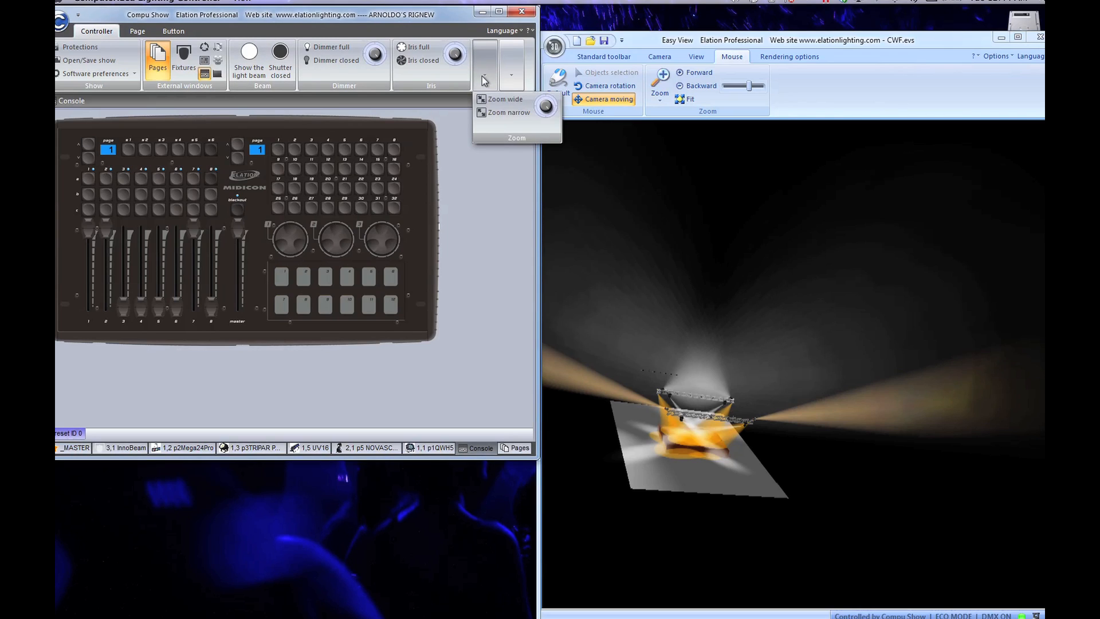
left_click(512, 80)
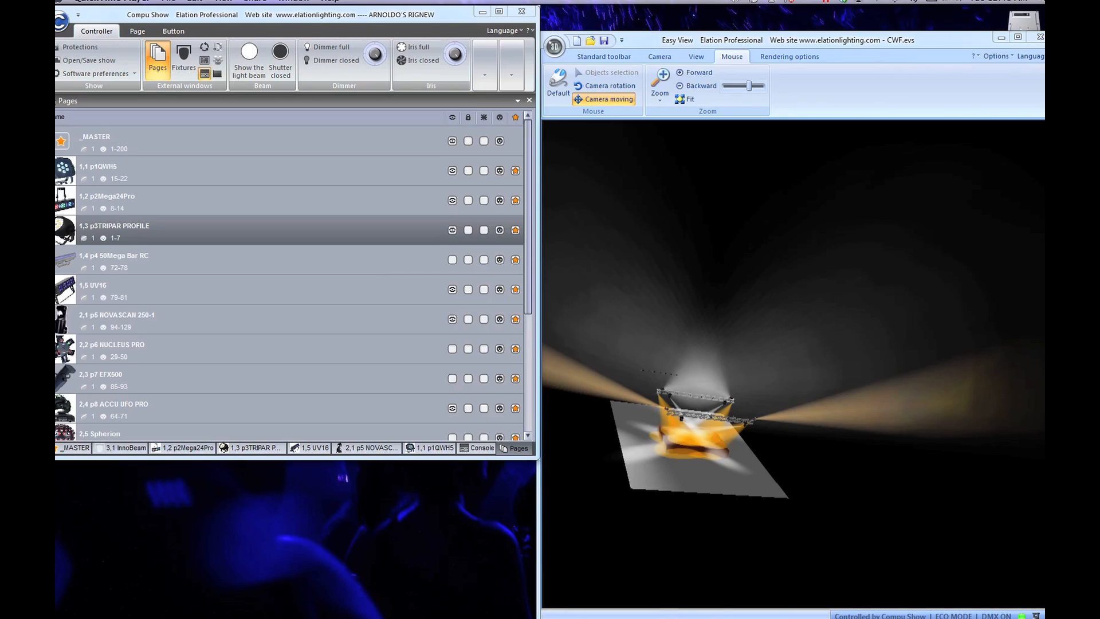
mouse_move(667, 609)
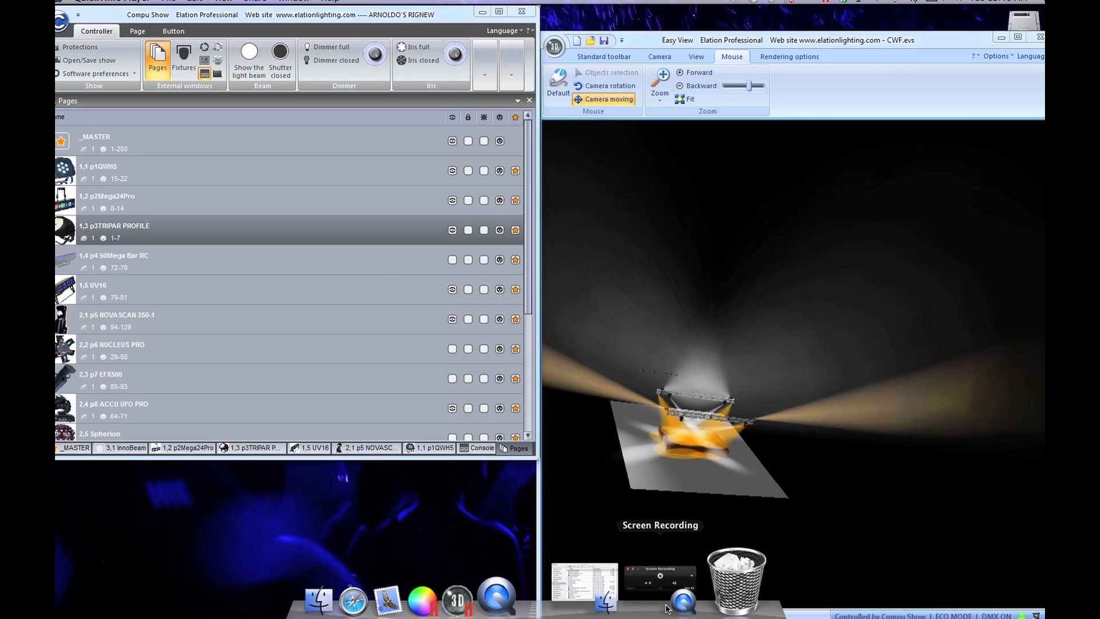